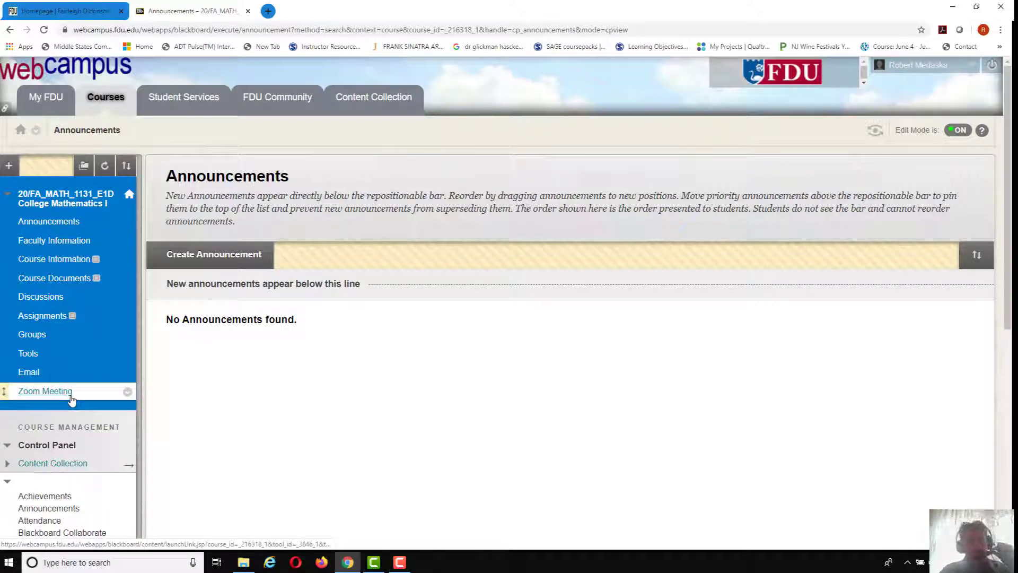
Open the Tests, Surveys, and Pools page from the College Mathematics I course tools.
{"action": "left_click", "coordinate": [7, 483]}
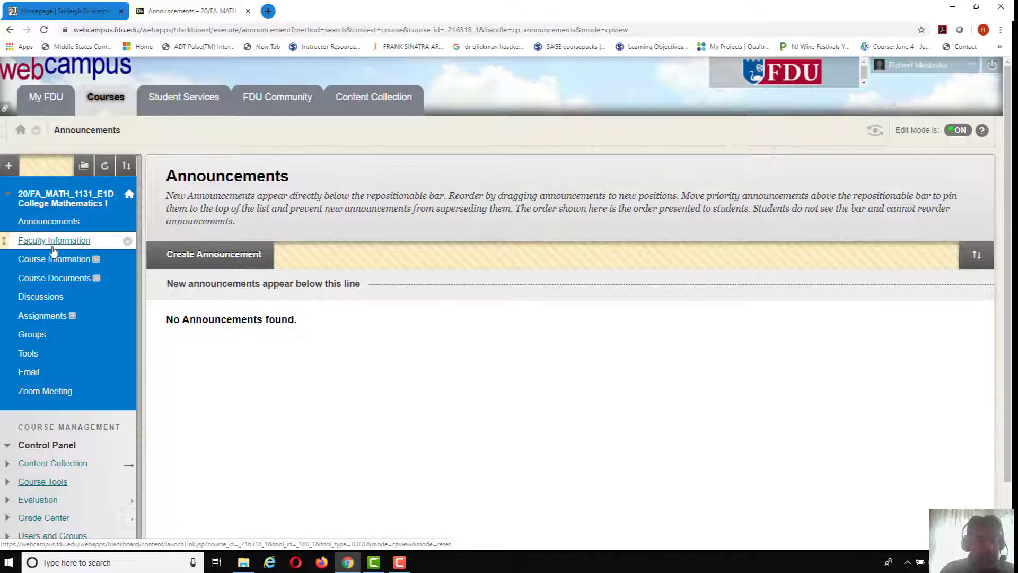
{"action": "scroll", "coordinate": [53, 250], "scroll_direction": "down", "scroll_amount": 2}
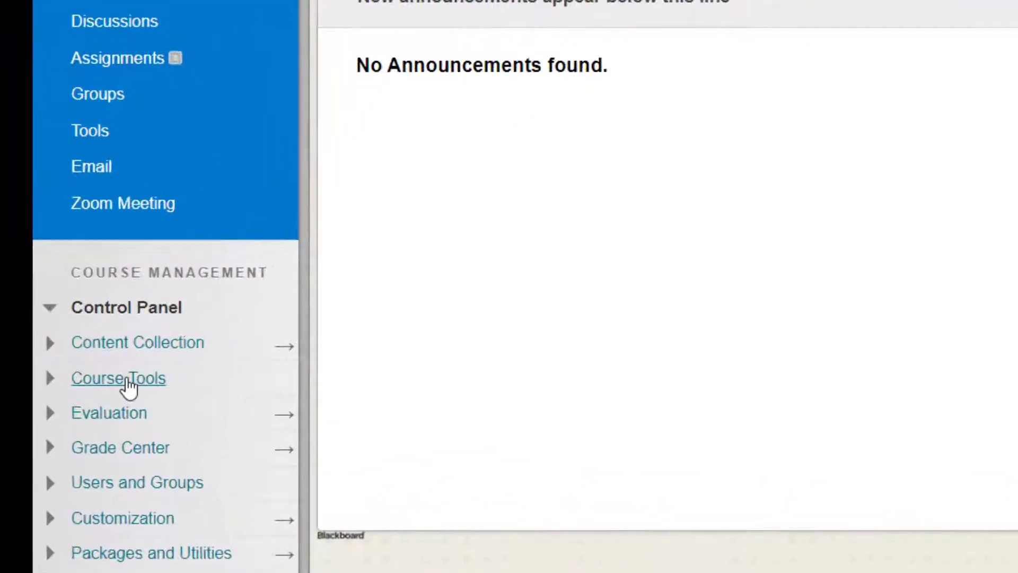
{"action": "left_click", "coordinate": [129, 385]}
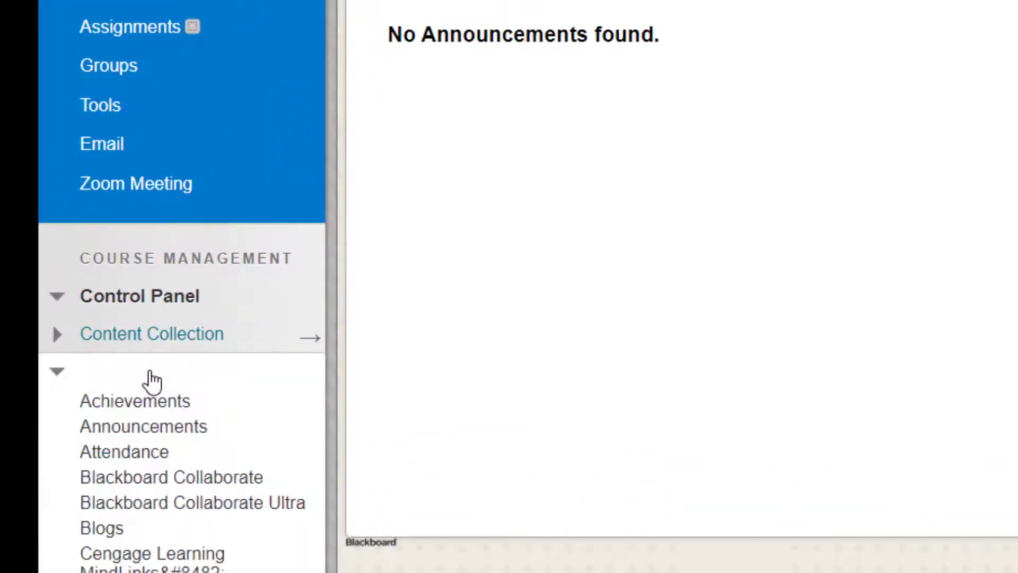
{"action": "scroll", "coordinate": [154, 382], "scroll_direction": "down", "scroll_amount": 5}
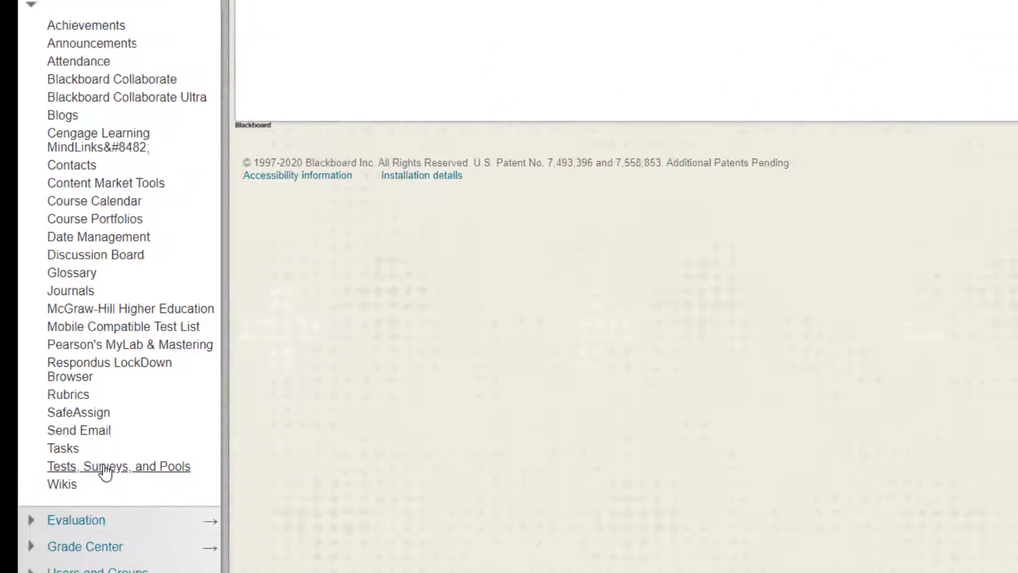
{"action": "left_click", "coordinate": [105, 468]}
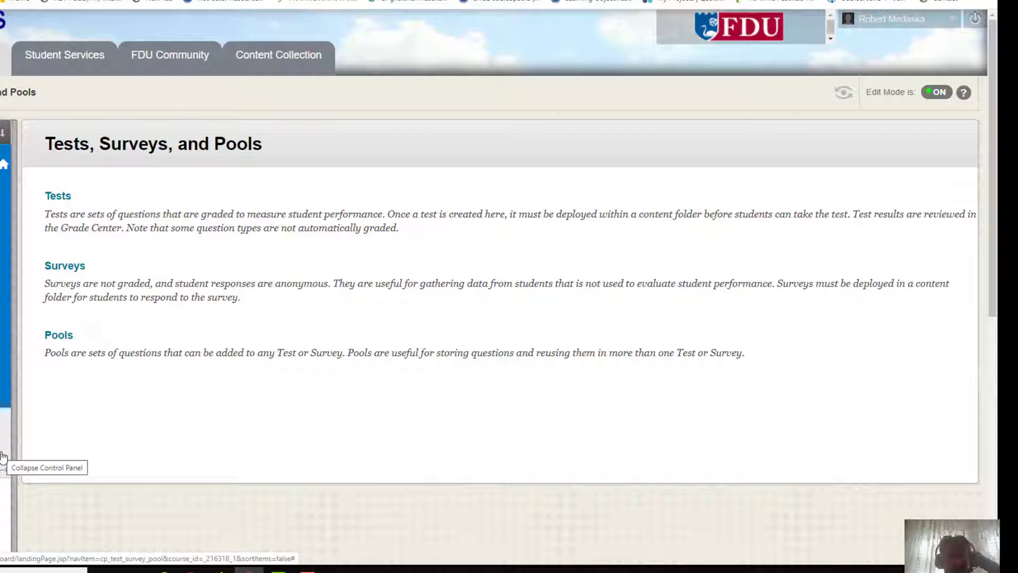
Start building a new test in the Tests area and name it Brand New.
{"action": "left_click", "coordinate": [3, 456]}
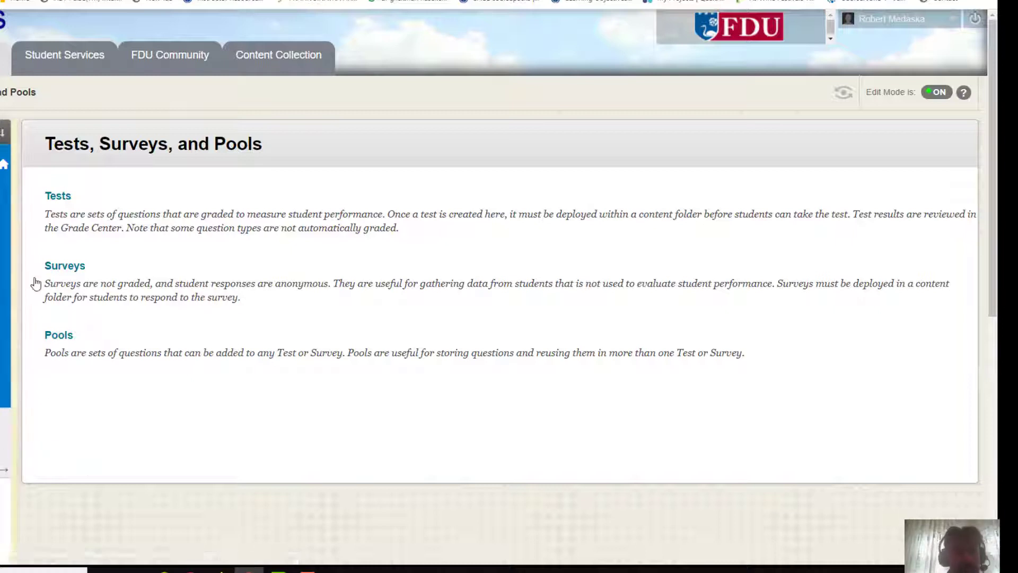
{"action": "left_click", "coordinate": [57, 201]}
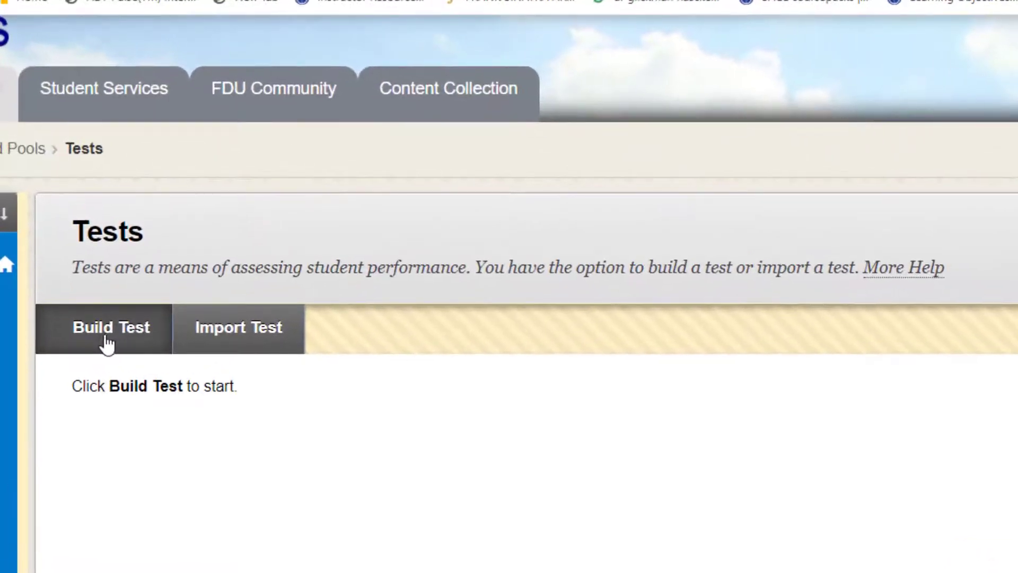
{"action": "left_click", "coordinate": [108, 346]}
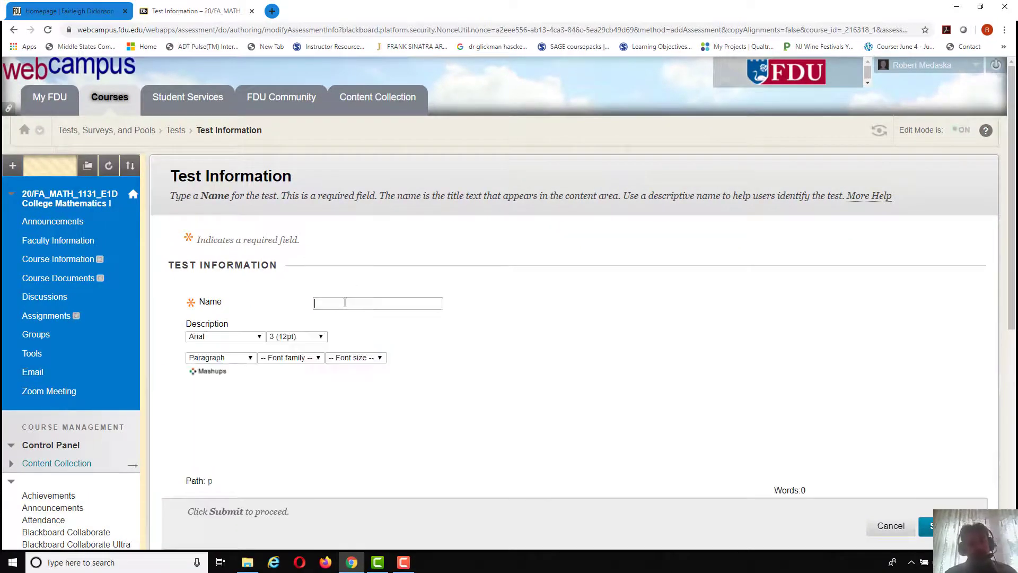
{"action": "type", "text": "Brand"}
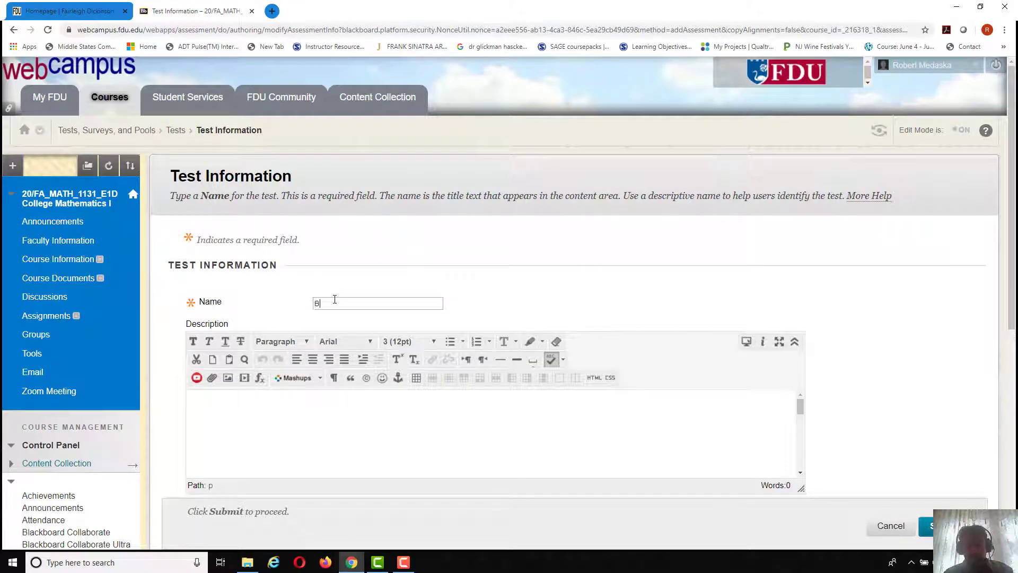
{"action": "type", "text": " New"}
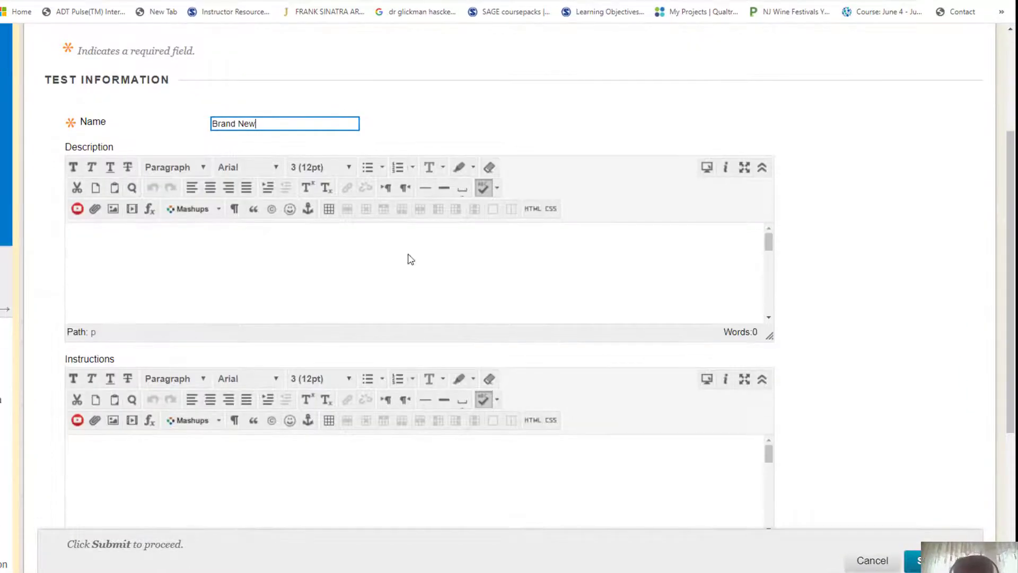
Enter "Description" as the test description and "Instructions" as its instructions, and submit the test information.
{"action": "left_click", "coordinate": [102, 258]}
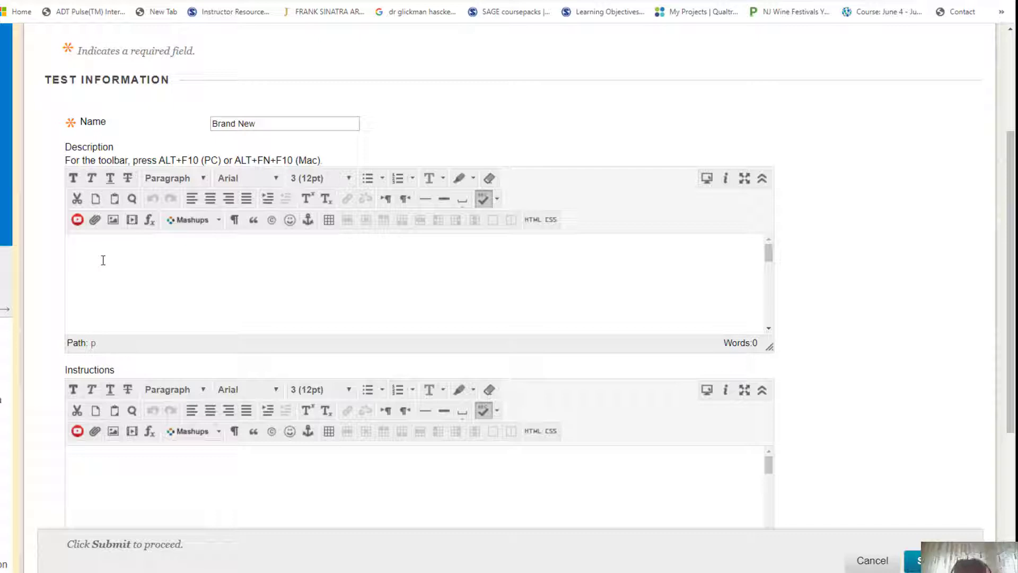
{"action": "type", "text": "Description"}
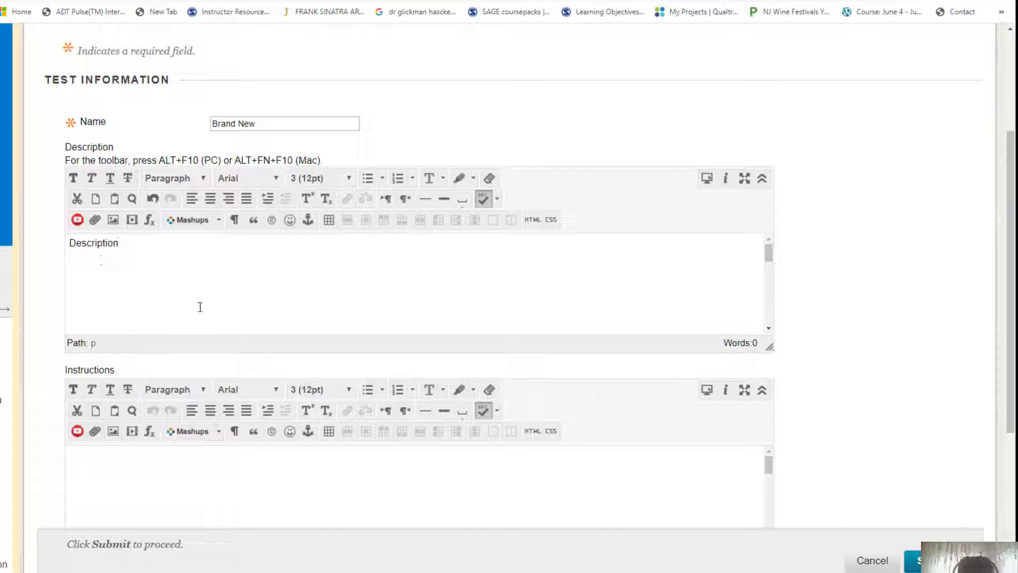
{"action": "scroll", "coordinate": [411, 309], "scroll_direction": "down", "scroll_amount": 6}
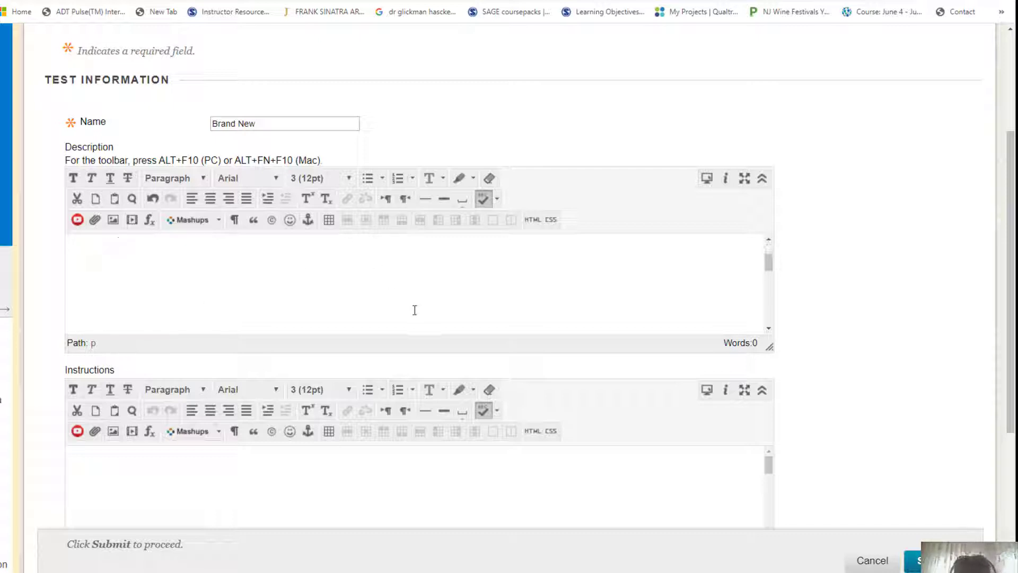
{"action": "scroll", "coordinate": [253, 418], "scroll_direction": "up", "scroll_amount": 2}
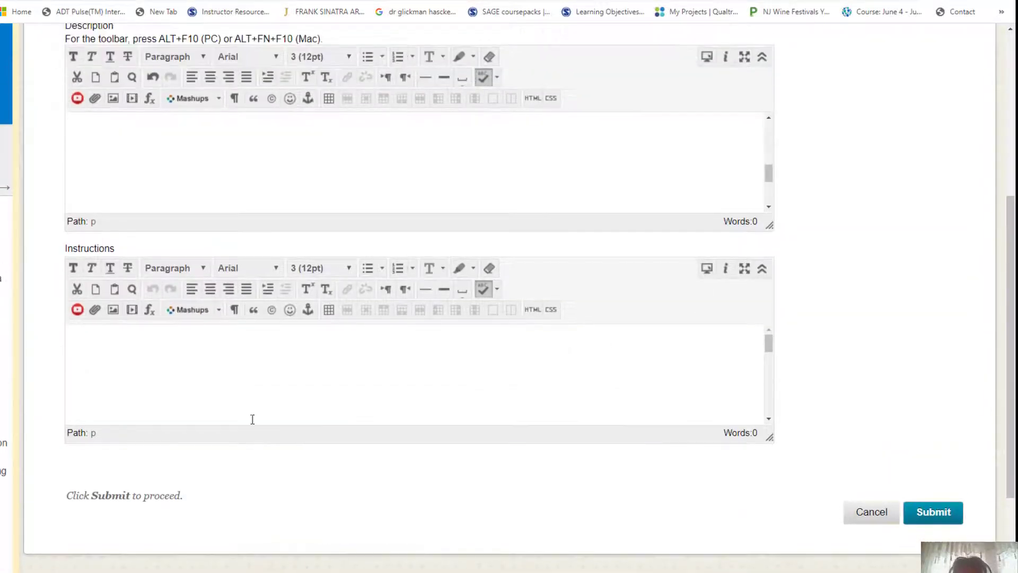
{"action": "left_click", "coordinate": [110, 366]}
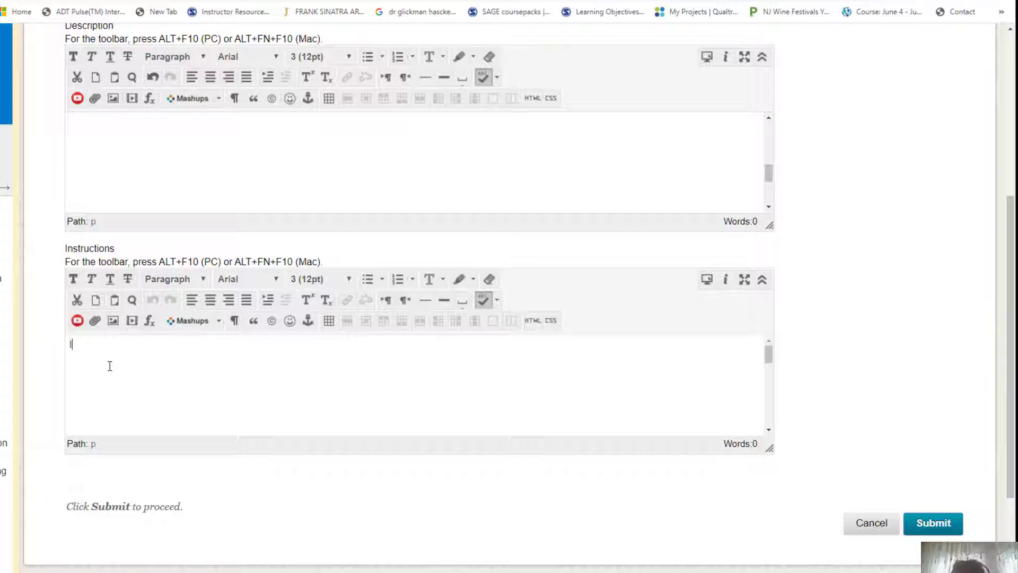
{"action": "type", "text": "my"}
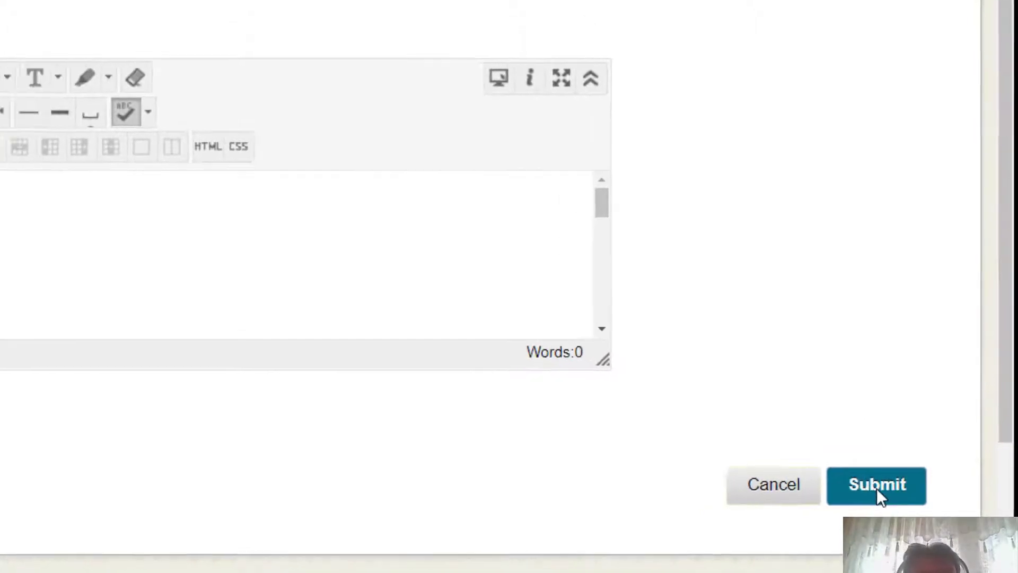
{"action": "left_click", "coordinate": [867, 489]}
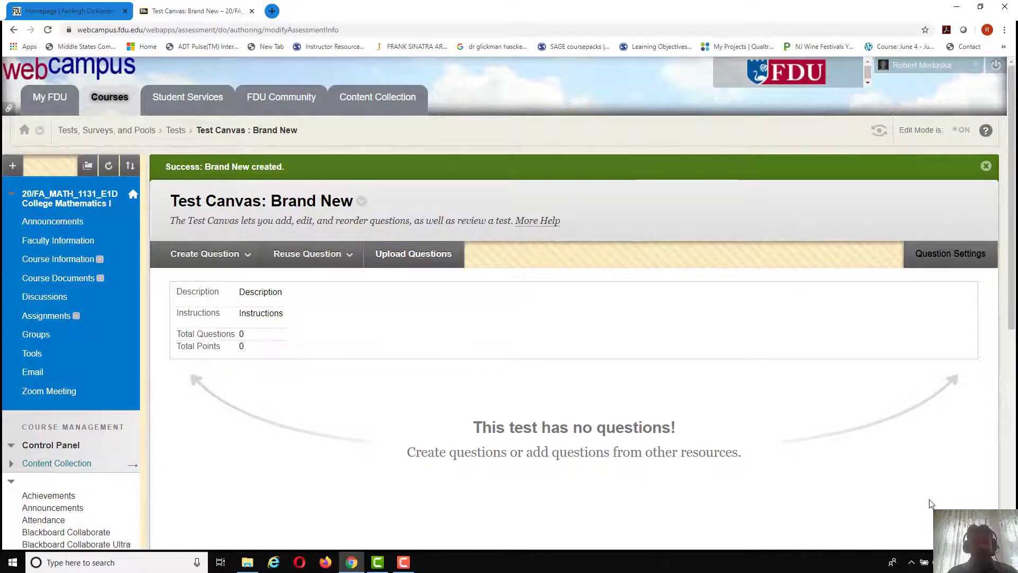
Create a True/False question in the Brand New test and title it 1,2,3.
{"action": "left_click_drag", "start_coordinate": [1013, 200], "coordinate": [1009, 232]}
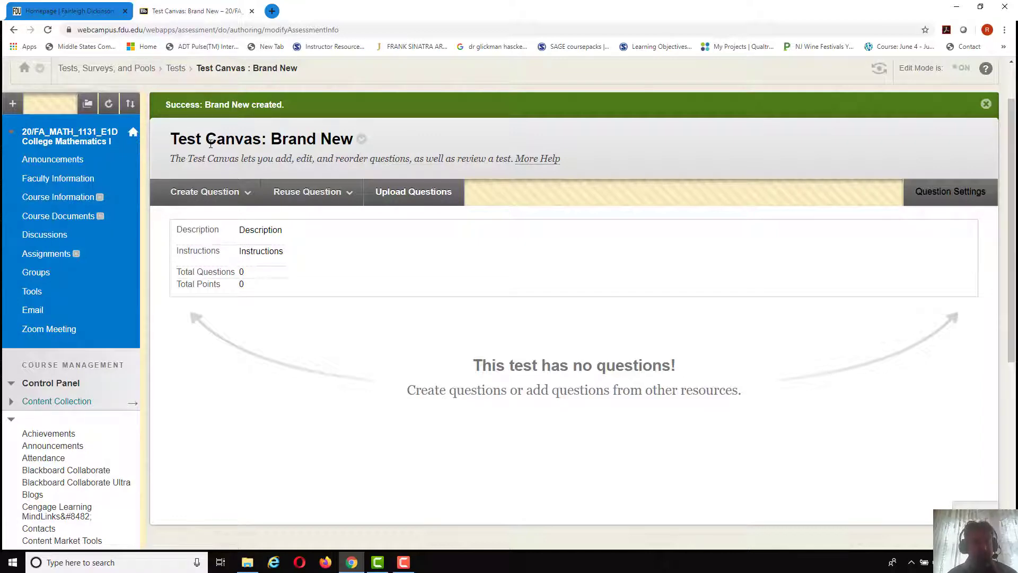
{"action": "left_click", "coordinate": [236, 193]}
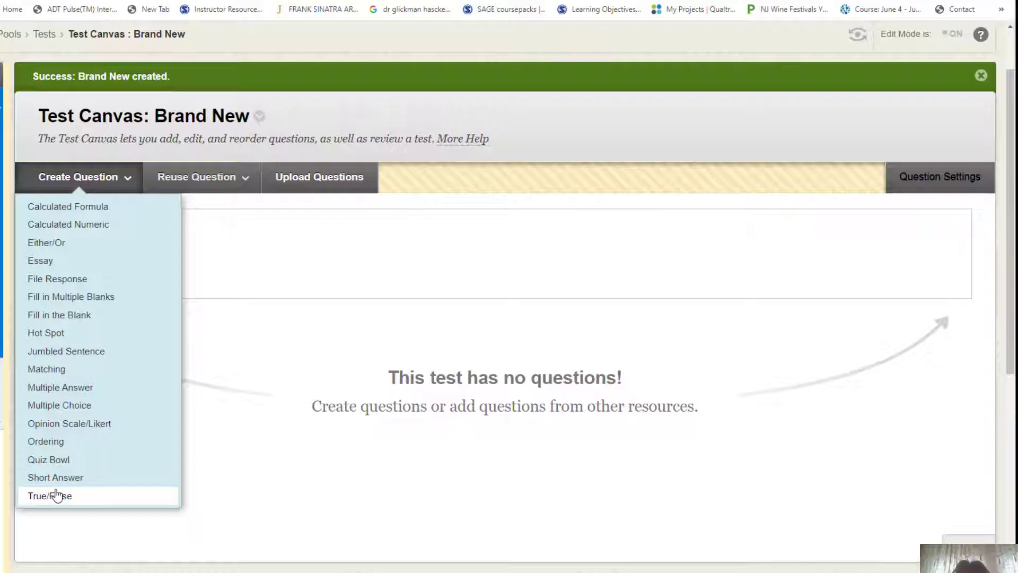
{"action": "left_click", "coordinate": [237, 178]}
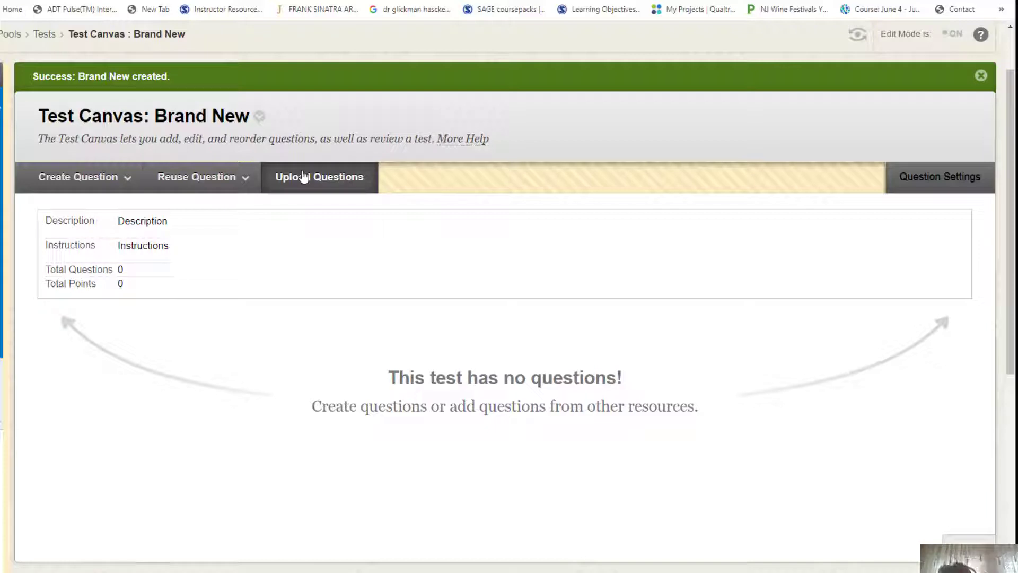
{"action": "left_click", "coordinate": [90, 181]}
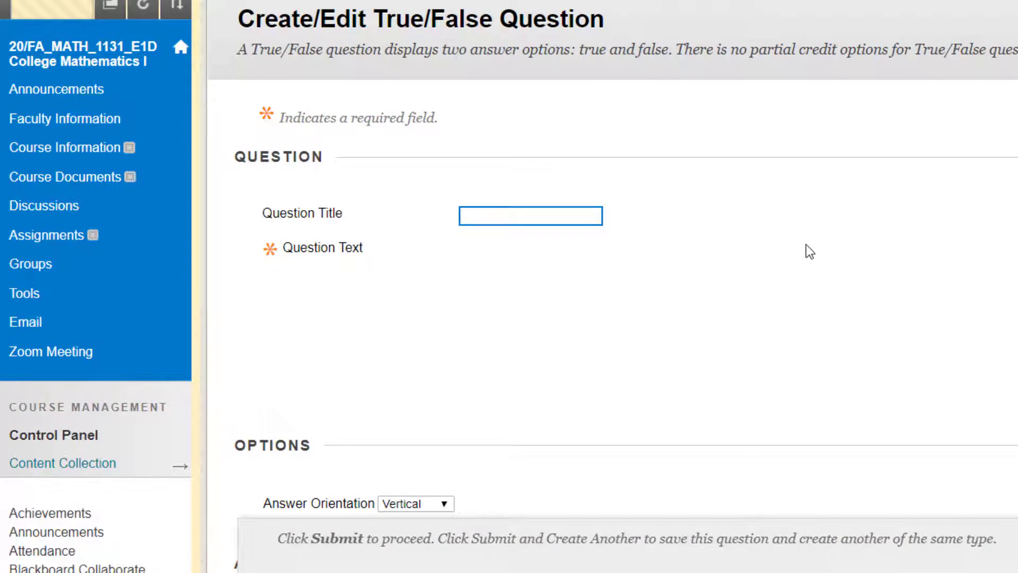
{"action": "scroll", "coordinate": [810, 251], "scroll_direction": "down", "scroll_amount": 4}
{"action": "left_click", "coordinate": [489, 211]}
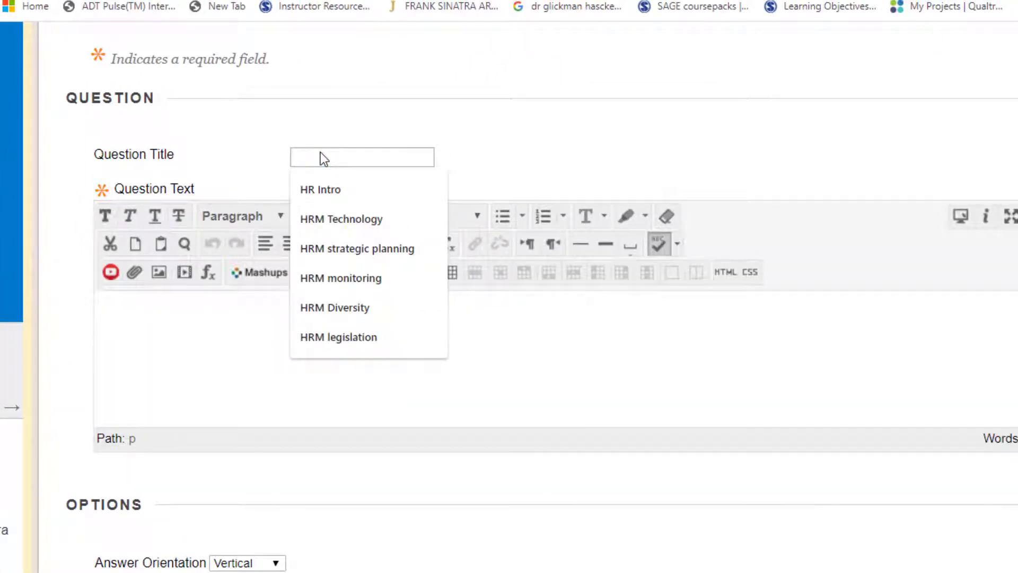
{"action": "type", "text": "1"}
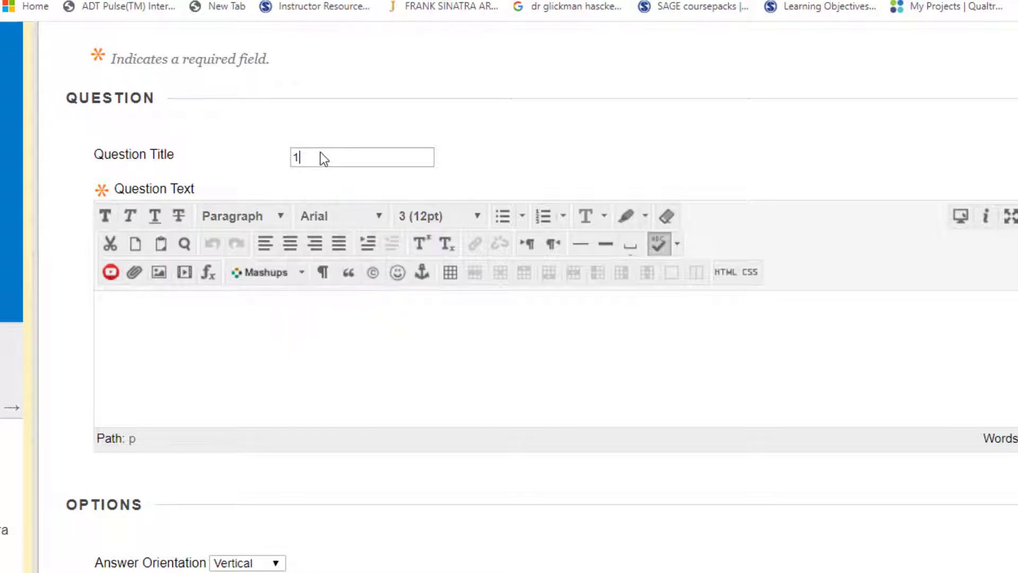
{"action": "type", "text": ",2,3"}
Enter the question text "What number comes first, number 2?".
{"action": "left_click", "coordinate": [191, 351]}
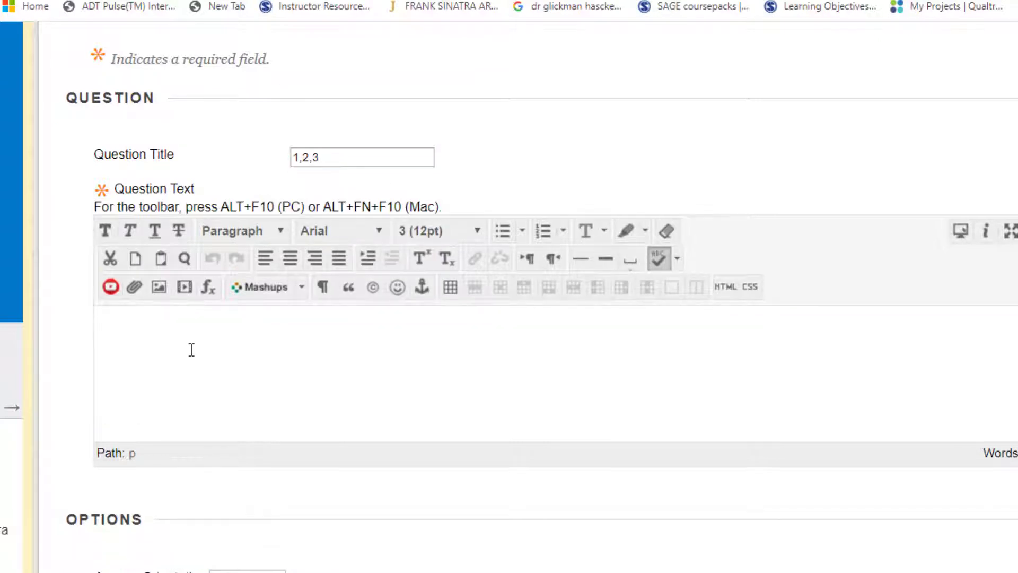
{"action": "type", "text": "What order is"}
{"action": "key", "text": "BackSpace"}
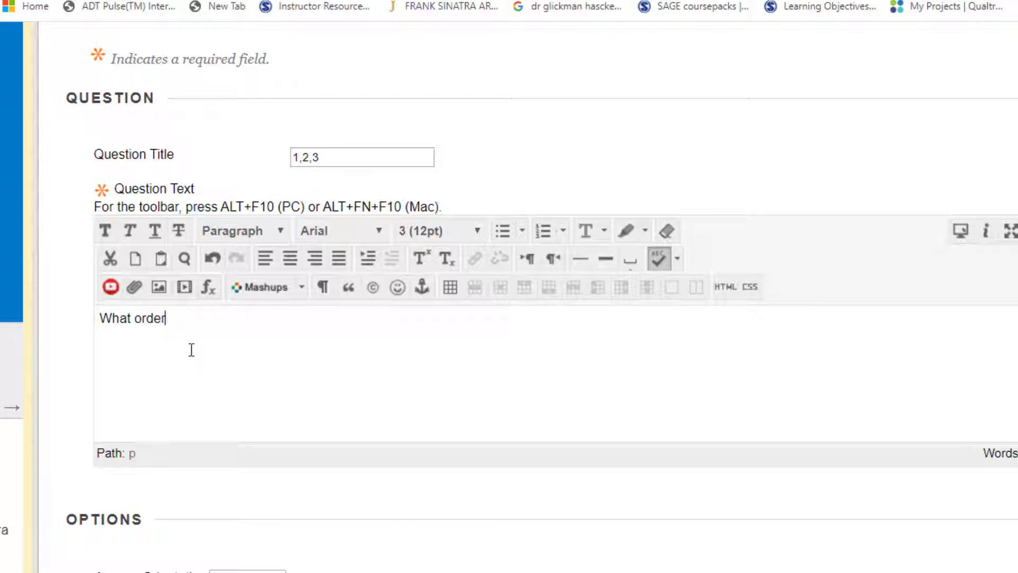
{"action": "key", "text": "BackSpace"}
{"action": "key", "text": "BackSpace"}
{"action": "key", "text": "BackSpace"}
{"action": "key", "text": "BackSpace"}
{"action": "key", "text": "BackSpace"}
{"action": "type", "text": "number comes first"}
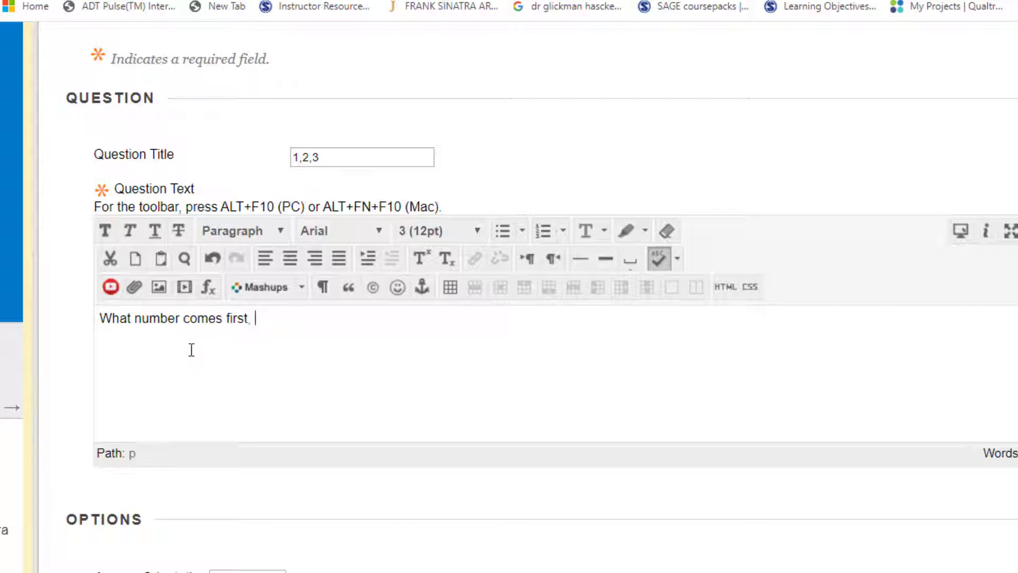
{"action": "type", "text": ", number 2?"}
Keep the answer orientation Vertical and set False as the correct answer.
{"action": "scroll", "coordinate": [444, 531], "scroll_direction": "down", "scroll_amount": 5}
{"action": "left_click", "coordinate": [264, 334]}
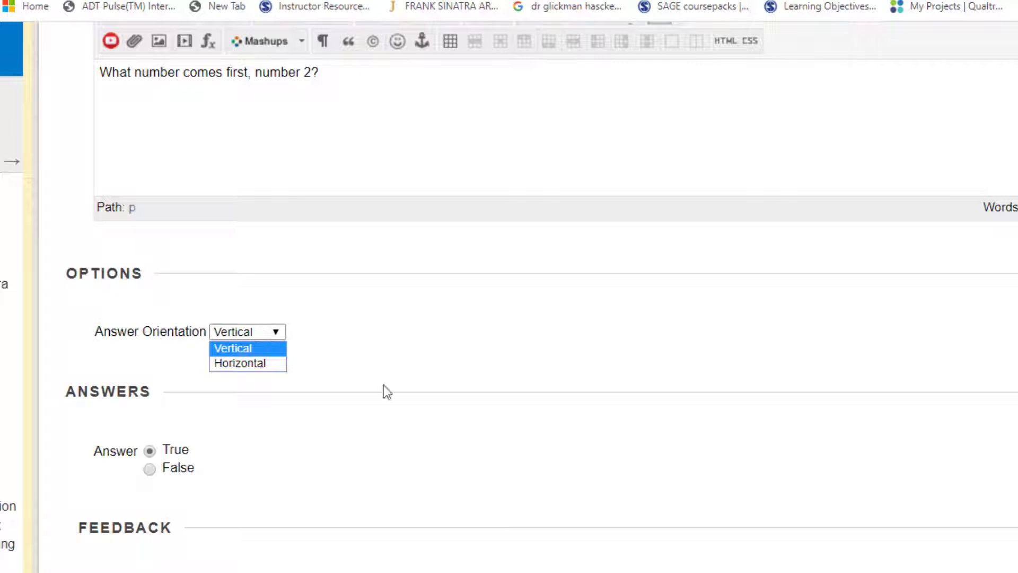
{"action": "left_click", "coordinate": [361, 402]}
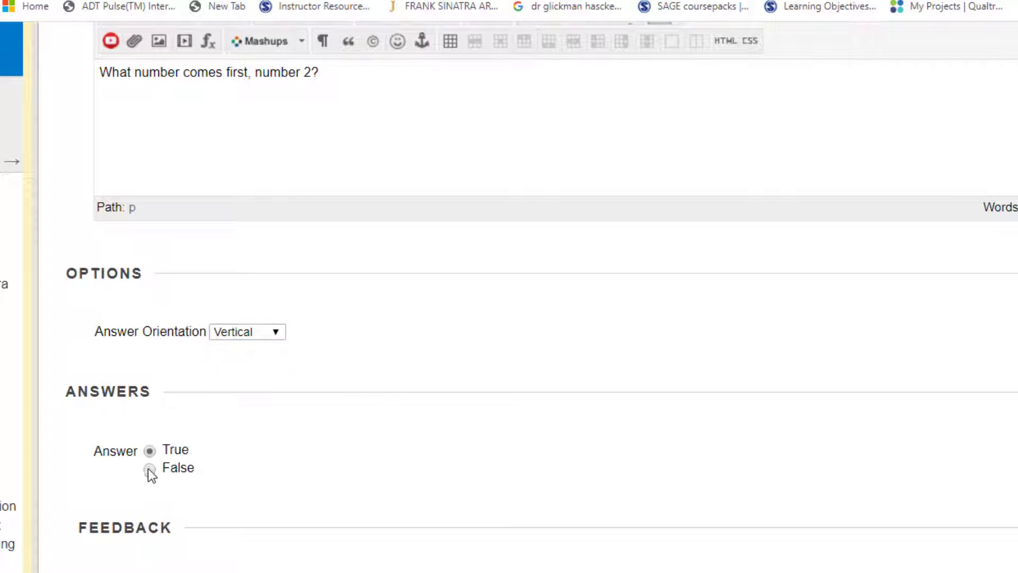
{"action": "scroll", "coordinate": [626, 400], "scroll_direction": "down", "scroll_amount": 7}
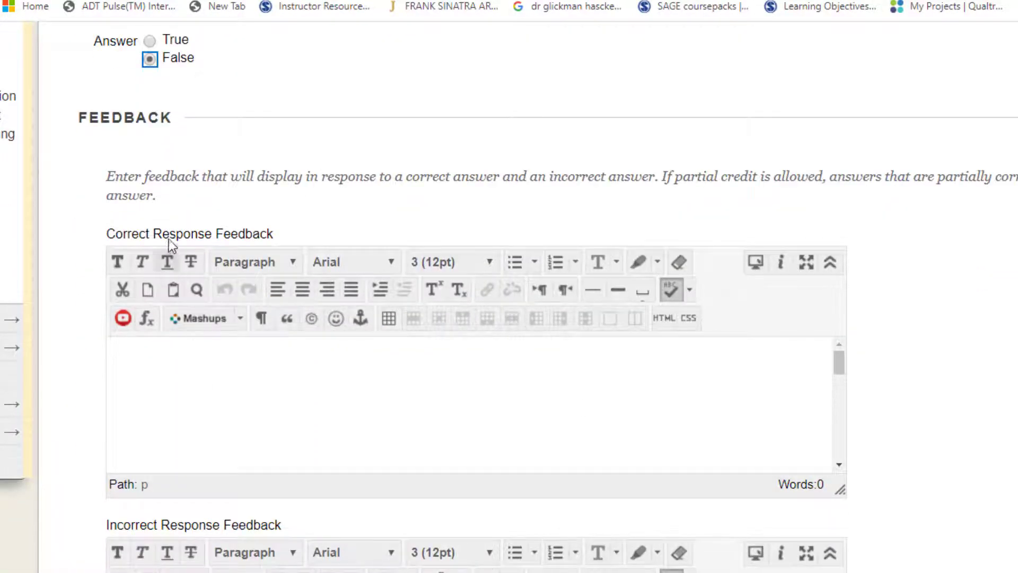
Enter "Info" as the feedback for both the correct and the incorrect response.
{"action": "left_click", "coordinate": [166, 380]}
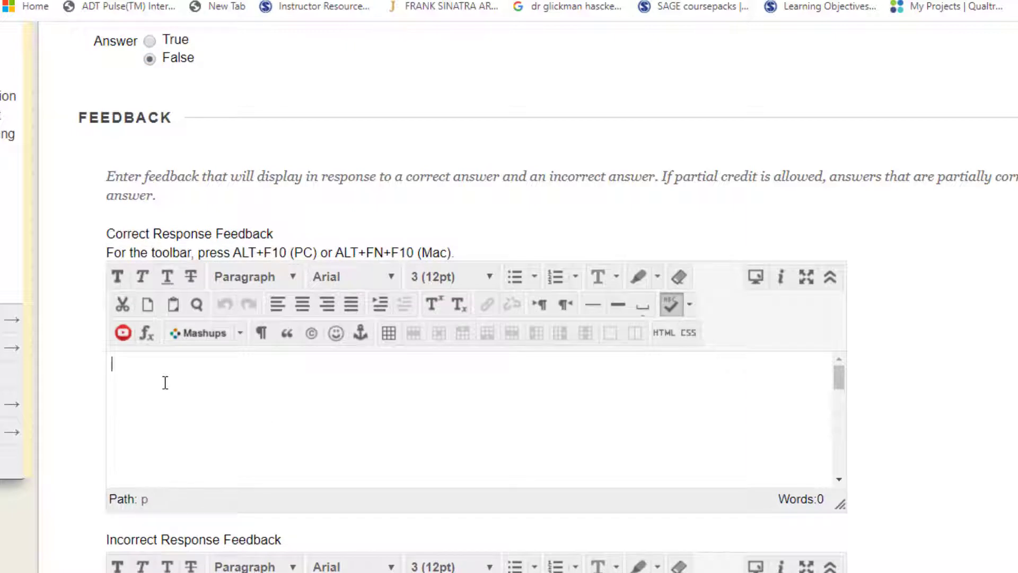
{"action": "type", "text": "Info"}
{"action": "scroll", "coordinate": [169, 383], "scroll_direction": "down", "scroll_amount": 5}
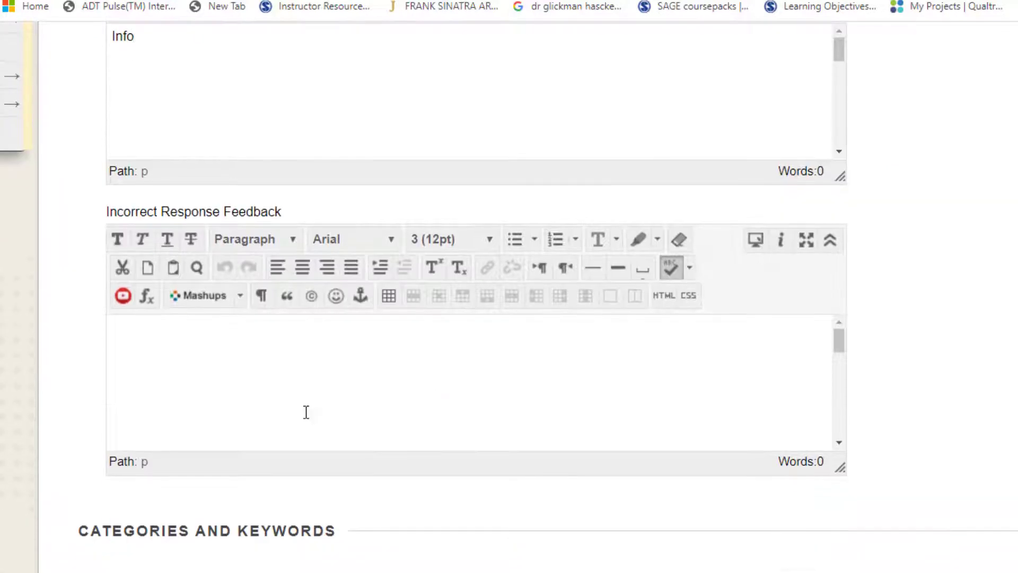
{"action": "left_click", "coordinate": [173, 383]}
{"action": "type", "text": "Info"}
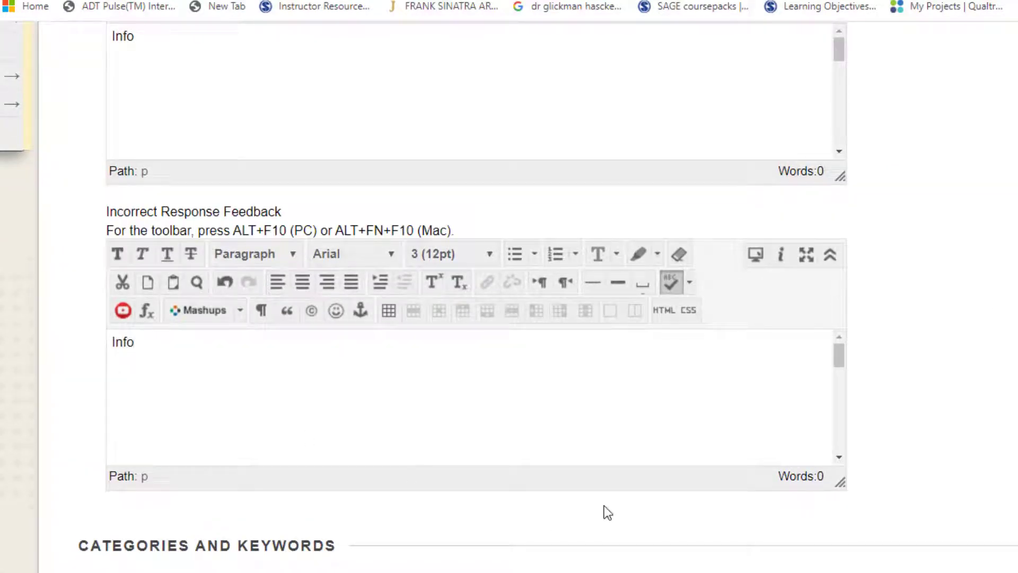
Add the level of difficulty tag "Easy" to the question.
{"action": "scroll", "coordinate": [915, 382], "scroll_direction": "down", "scroll_amount": 6}
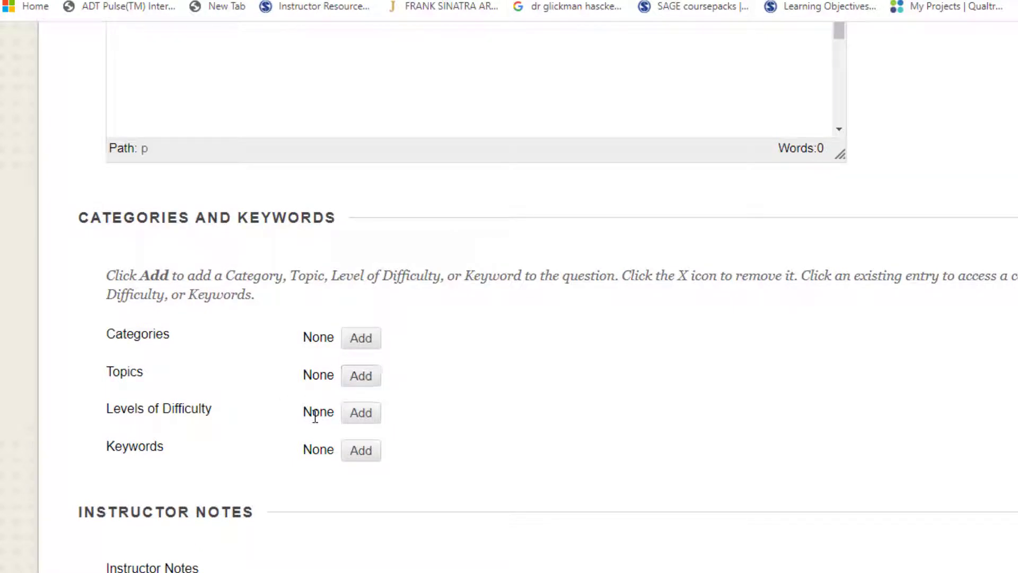
{"action": "left_click", "coordinate": [361, 413]}
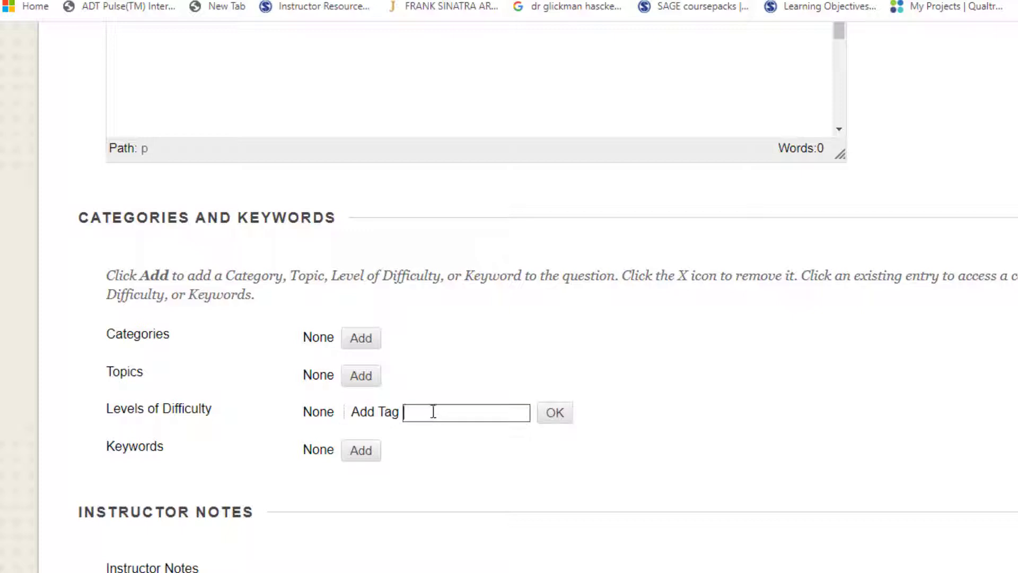
{"action": "type", "text": "Easy"}
{"action": "left_click", "coordinate": [553, 416]}
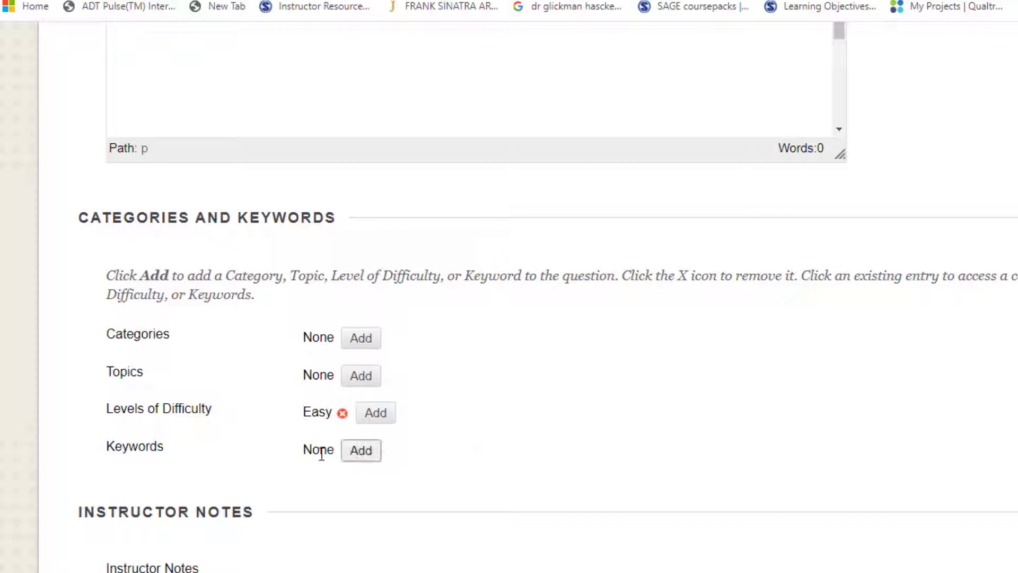
Add the keyword tag "Number line" to the question and submit it, creating another question of the same type.
{"action": "left_click", "coordinate": [359, 456]}
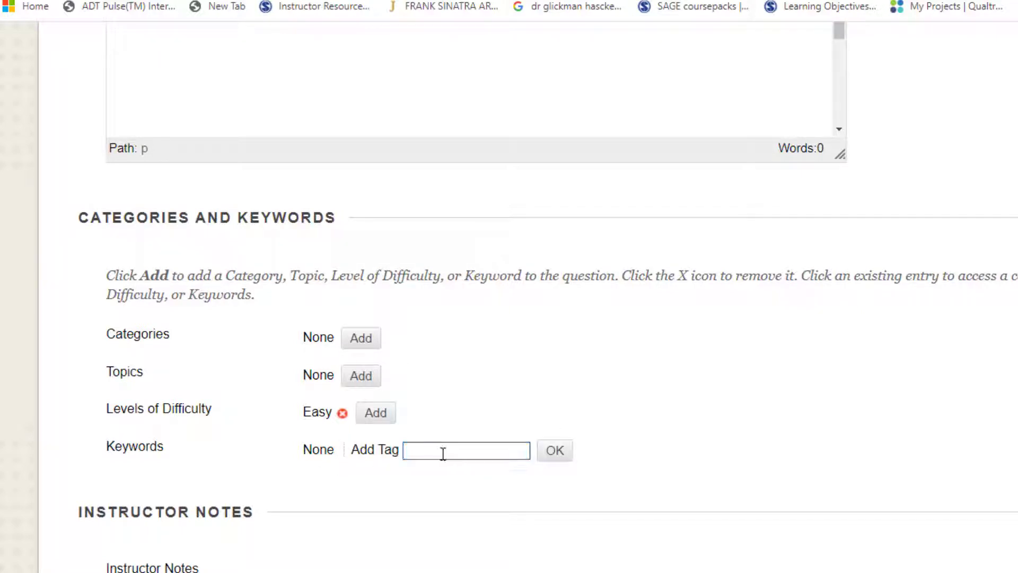
{"action": "type", "text": "Number I"}
{"action": "type", "text": "ine"}
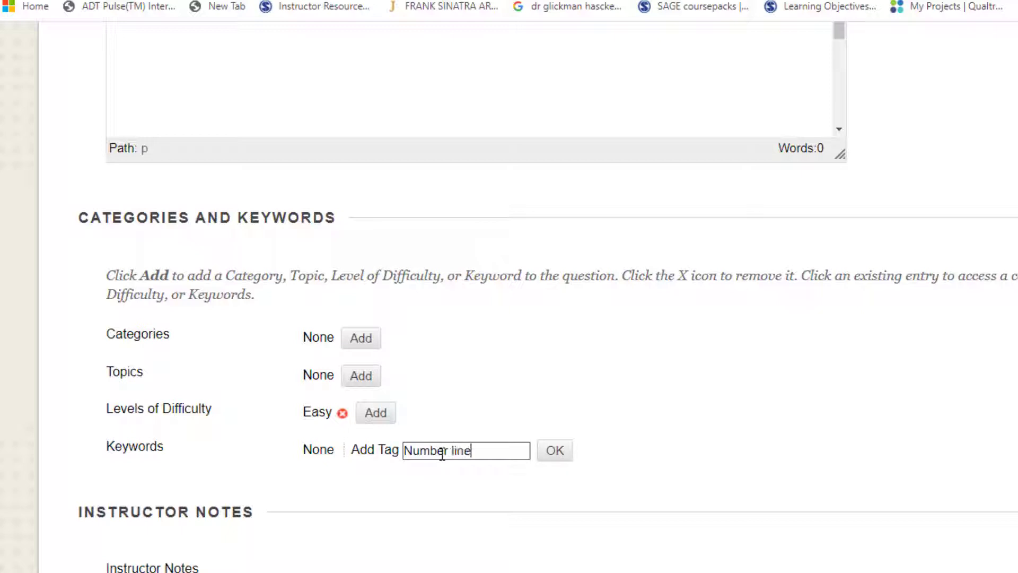
{"action": "left_click", "coordinate": [552, 451]}
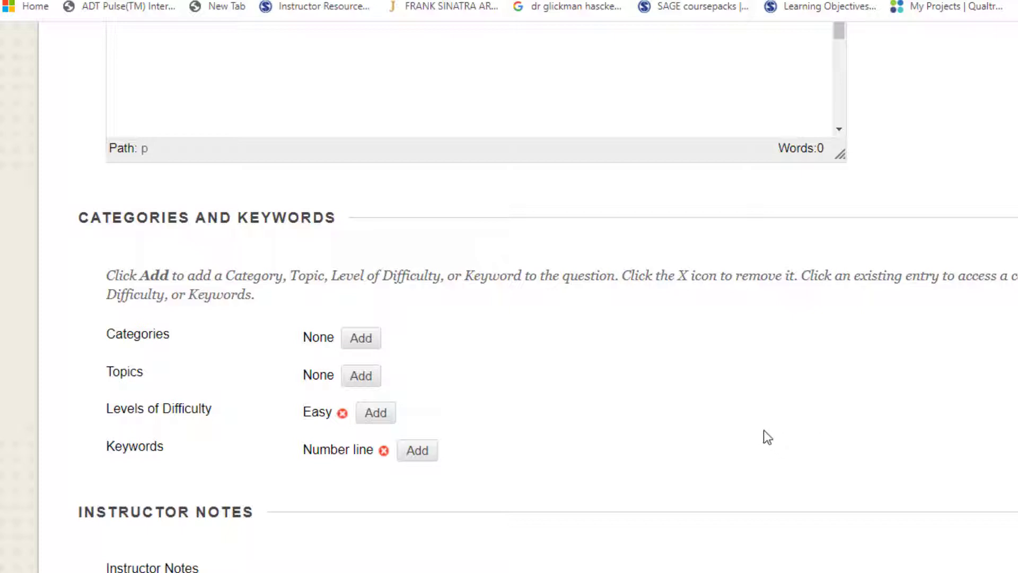
{"action": "scroll", "coordinate": [761, 424], "scroll_direction": "down", "scroll_amount": 2}
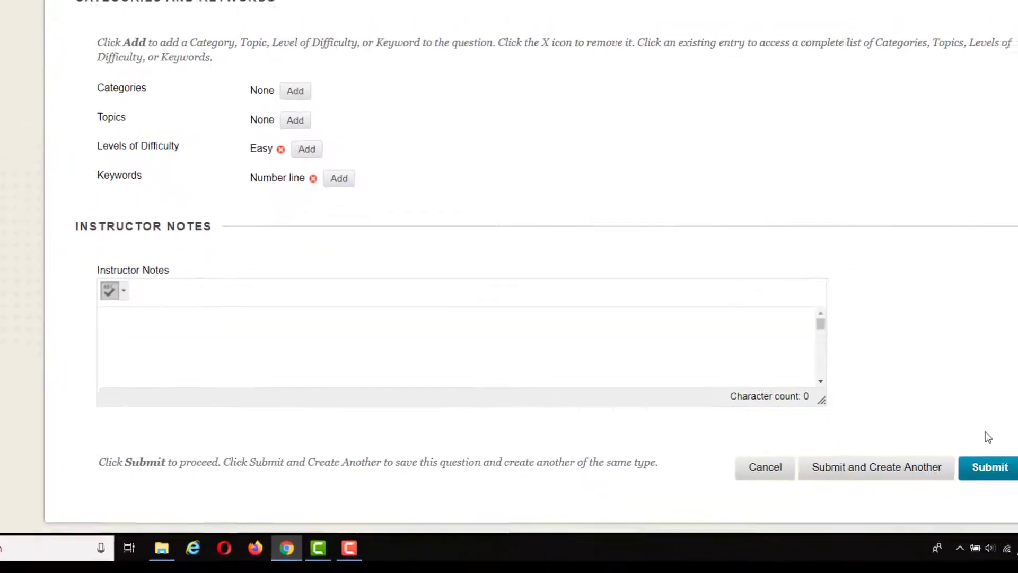
{"action": "left_click", "coordinate": [844, 468]}
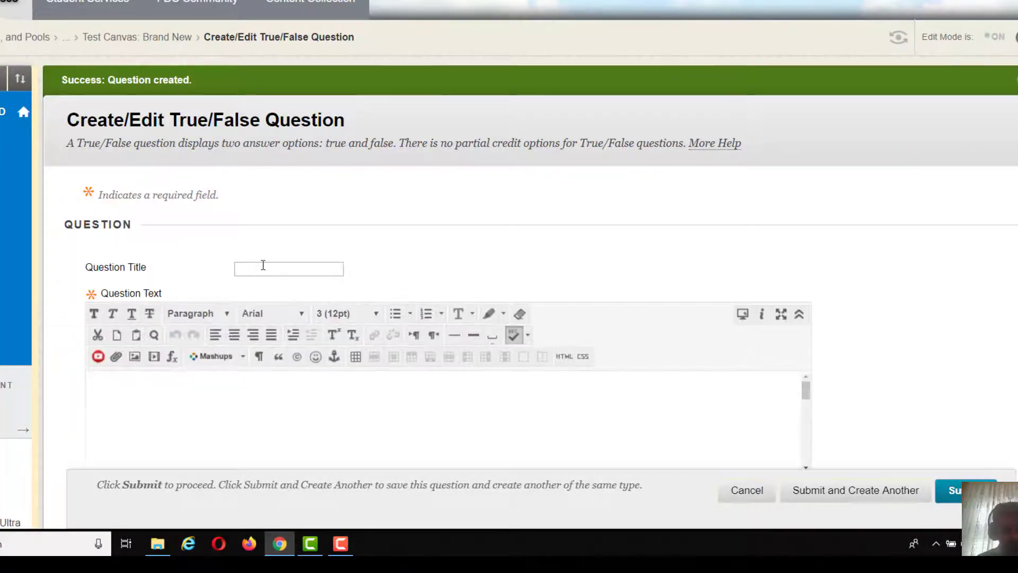
Title the new True/False question "Question 2", correcting the misspelled word.
{"action": "left_click", "coordinate": [263, 265]}
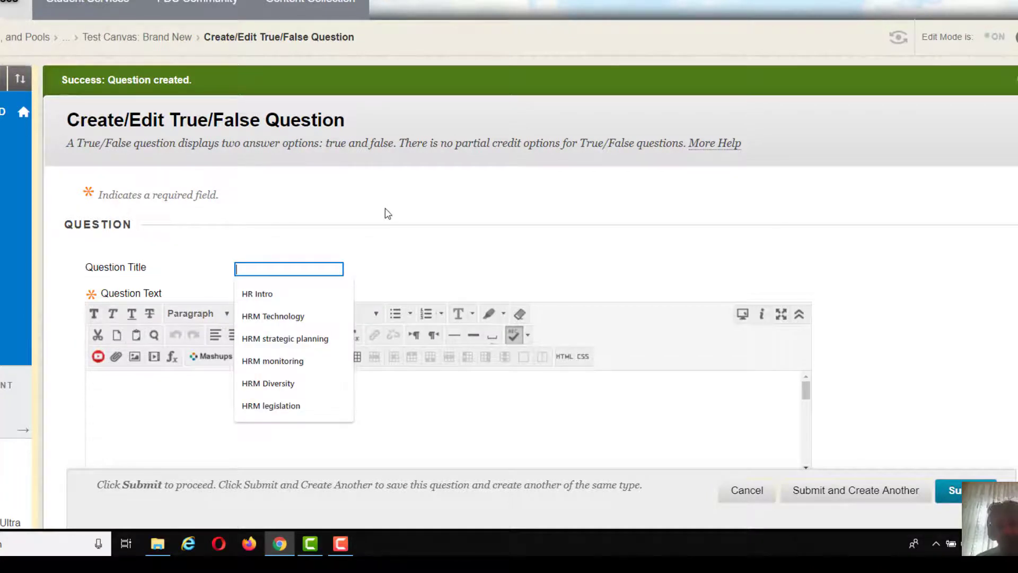
{"action": "type", "text": "Questin 2"}
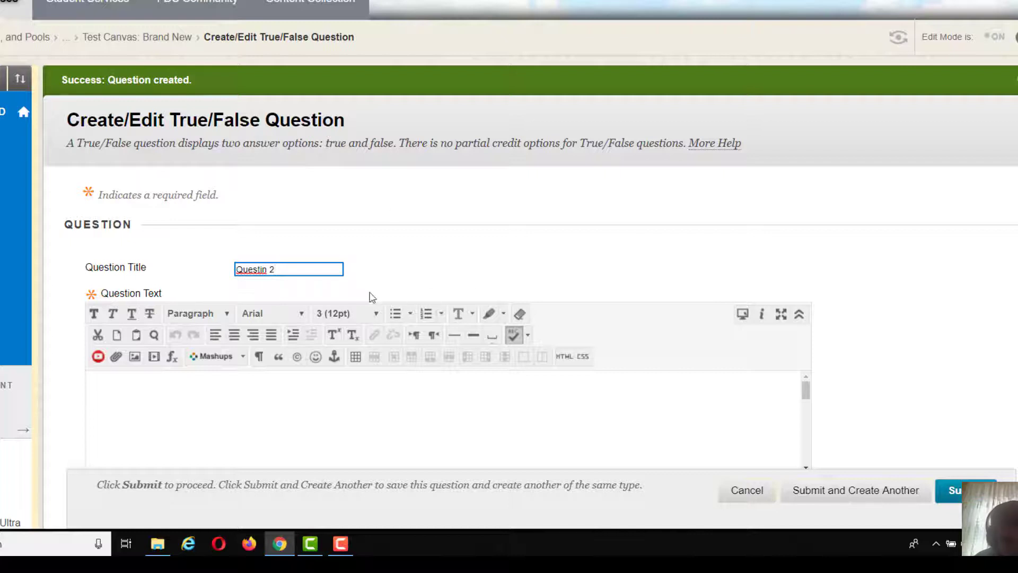
{"action": "right_click", "coordinate": [250, 269]}
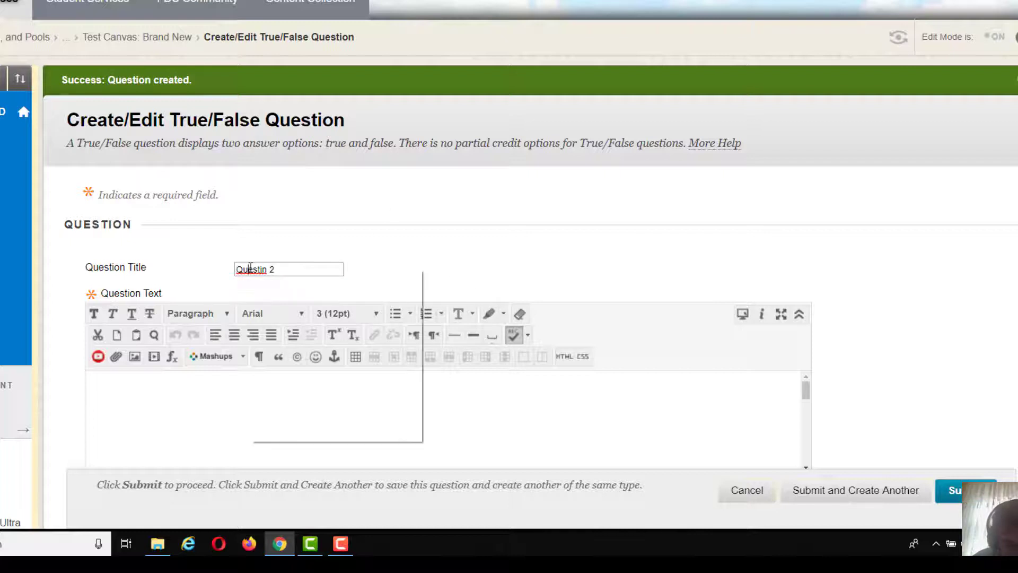
{"action": "left_click", "coordinate": [281, 291]}
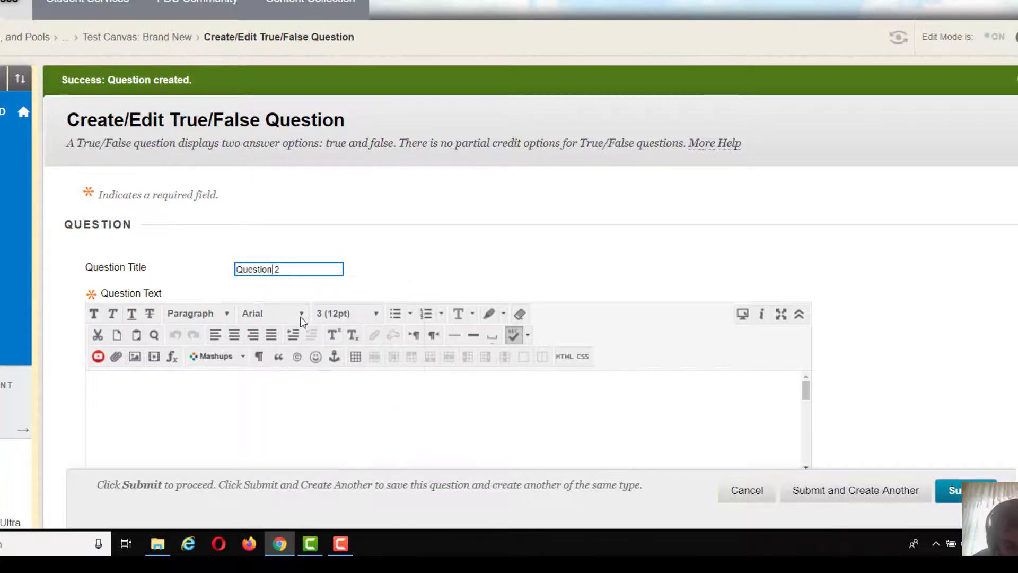
Enter the question text "Eleven comes after 10?".
{"action": "scroll", "coordinate": [700, 201], "scroll_direction": "down", "scroll_amount": 6}
{"action": "scroll", "coordinate": [159, 159], "scroll_direction": "up", "scroll_amount": 3}
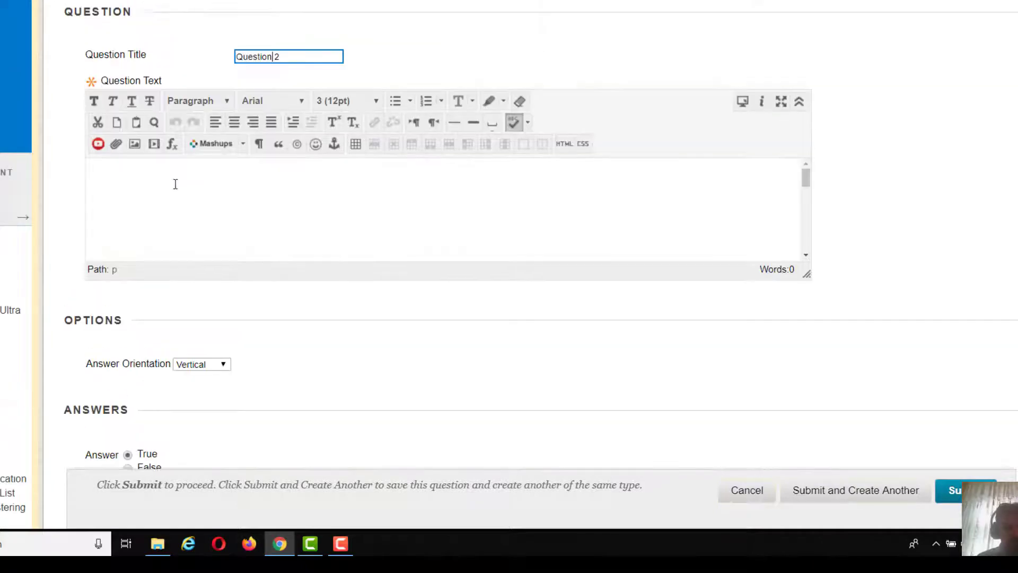
{"action": "left_click", "coordinate": [150, 220]}
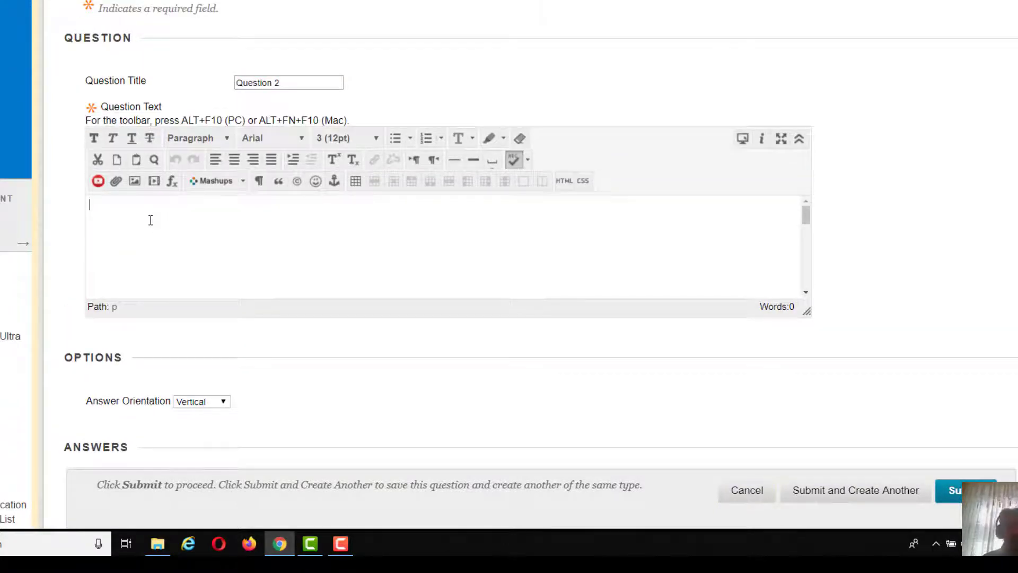
{"action": "type", "text": "Eleven com"}
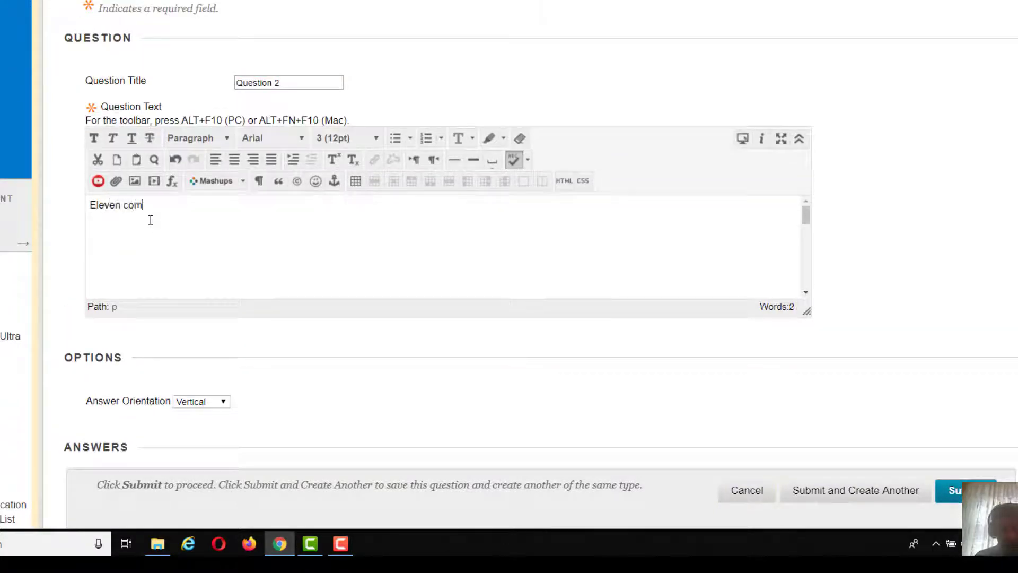
{"action": "type", "text": "es after 10?"}
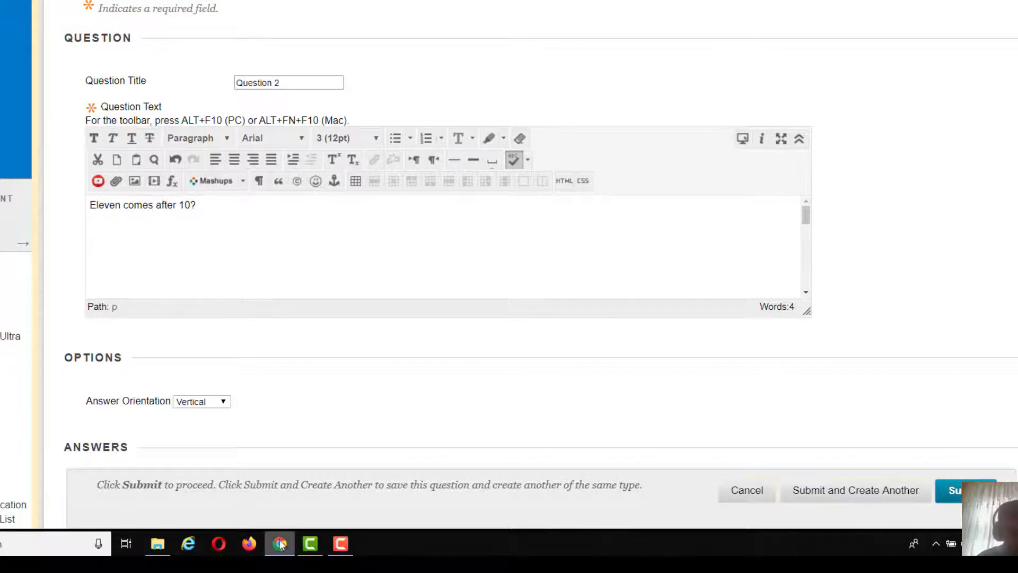
Keep True as the correct answer, leave feedback, tags and instructor notes empty, and submit the question.
{"action": "scroll", "coordinate": [270, 357], "scroll_direction": "down", "scroll_amount": 5}
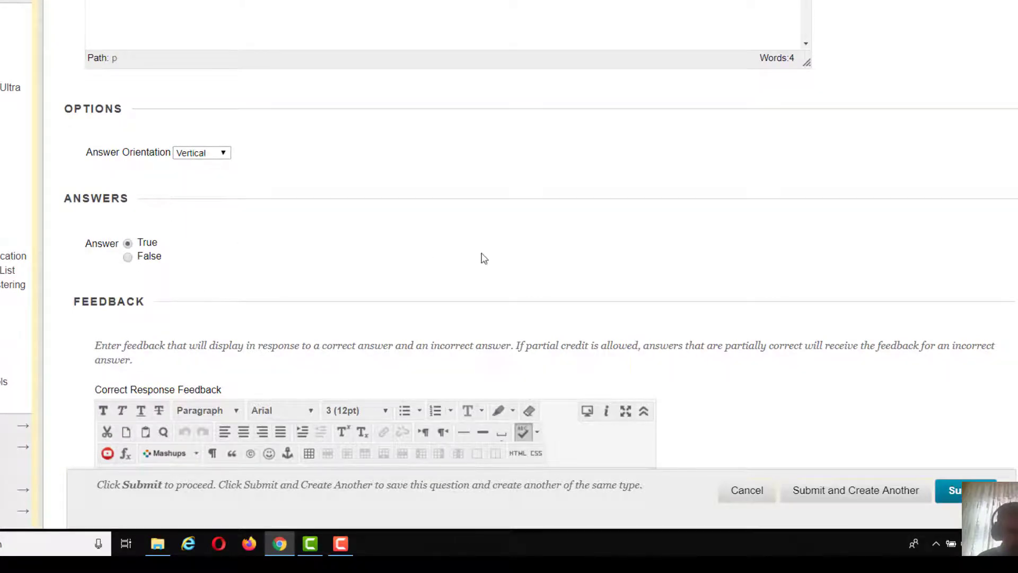
{"action": "scroll", "coordinate": [424, 249], "scroll_direction": "down", "scroll_amount": 6}
{"action": "scroll", "coordinate": [212, 221], "scroll_direction": "down", "scroll_amount": 2}
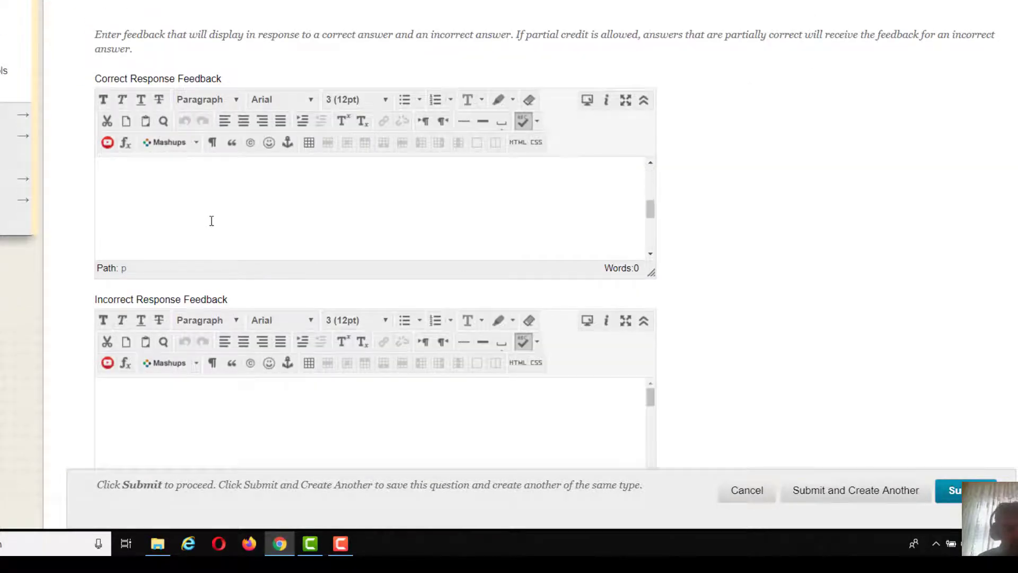
{"action": "scroll", "coordinate": [827, 258], "scroll_direction": "down", "scroll_amount": 3}
{"action": "scroll", "coordinate": [820, 261], "scroll_direction": "down", "scroll_amount": 6}
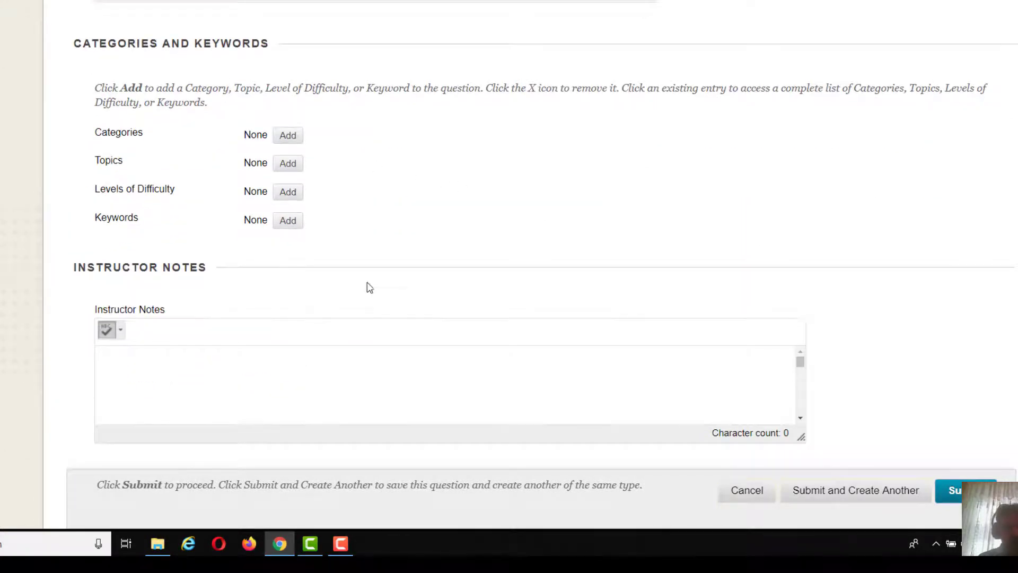
{"action": "scroll", "coordinate": [261, 323], "scroll_direction": "down", "scroll_amount": 1}
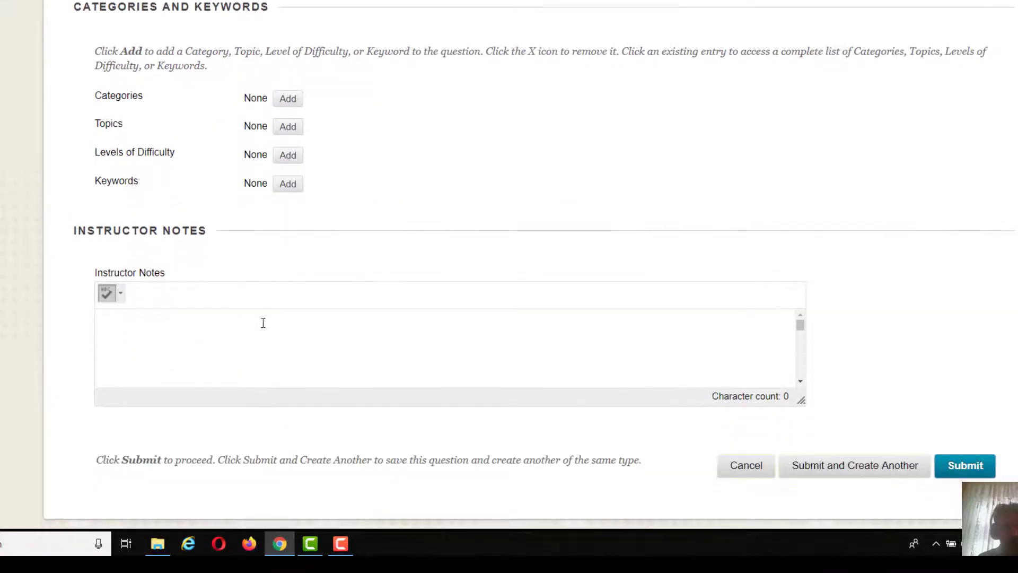
{"action": "left_click", "coordinate": [966, 467]}
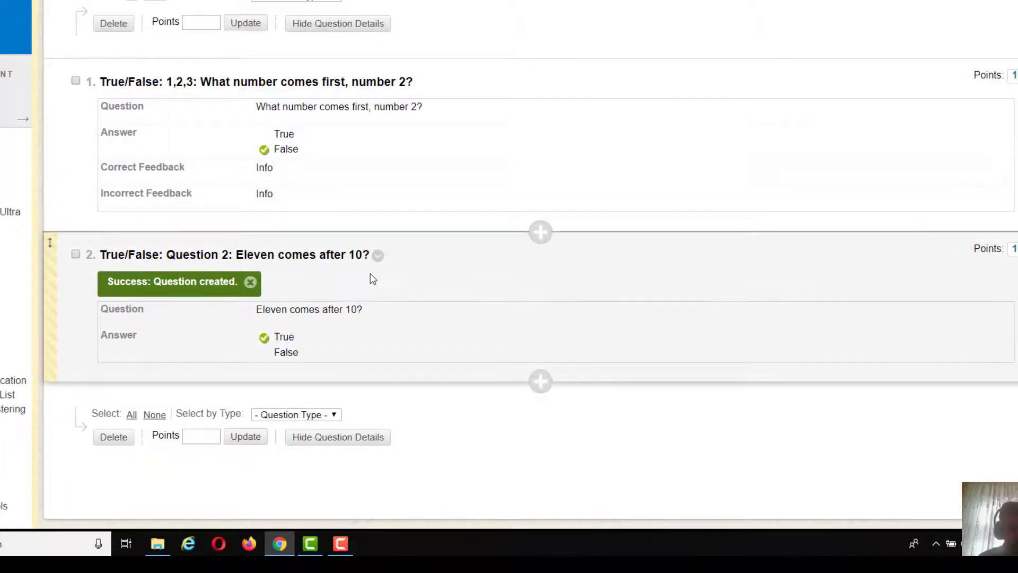
Create a Fill in the Blank question in the test and title it "Question 3".
{"action": "scroll", "coordinate": [331, 233], "scroll_direction": "up", "scroll_amount": 3}
{"action": "left_click", "coordinate": [132, 31]}
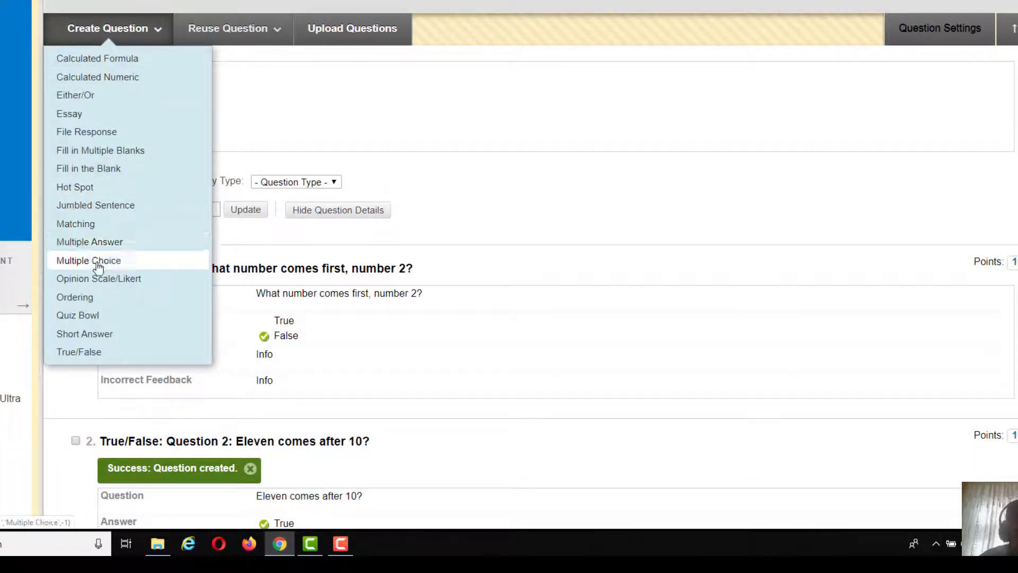
{"action": "left_click", "coordinate": [84, 168]}
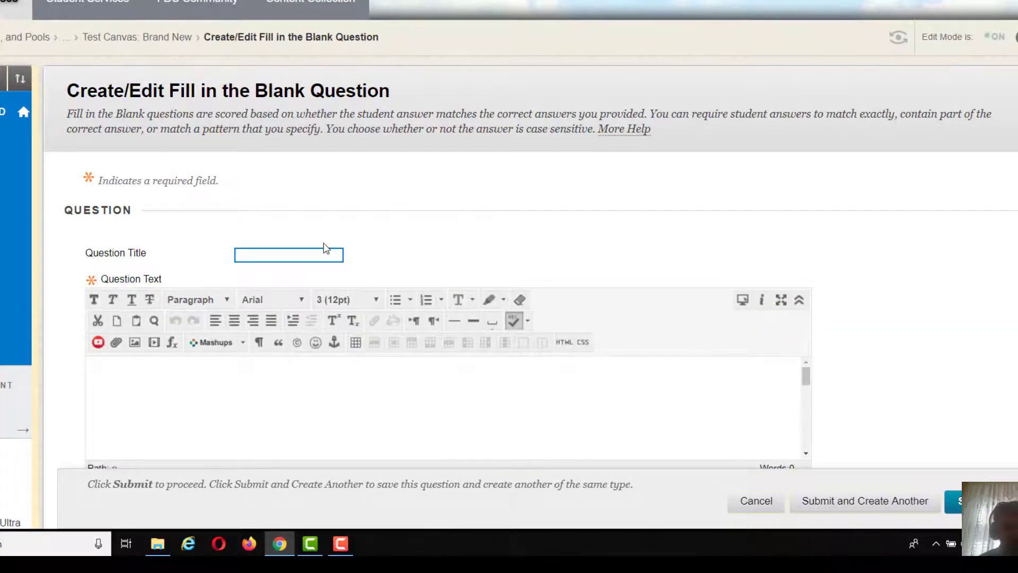
{"action": "type", "text": "Question 3"}
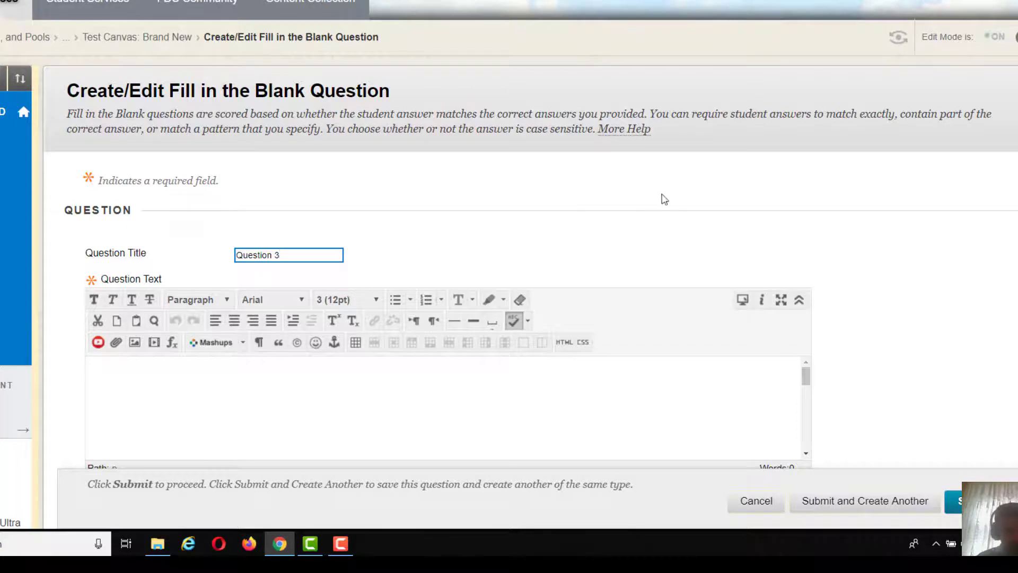
Enter the question text "Venn Diagrams are used for set theroy?".
{"action": "scroll", "coordinate": [787, 205], "scroll_direction": "down", "scroll_amount": 3}
{"action": "scroll", "coordinate": [787, 205], "scroll_direction": "down", "scroll_amount": 1}
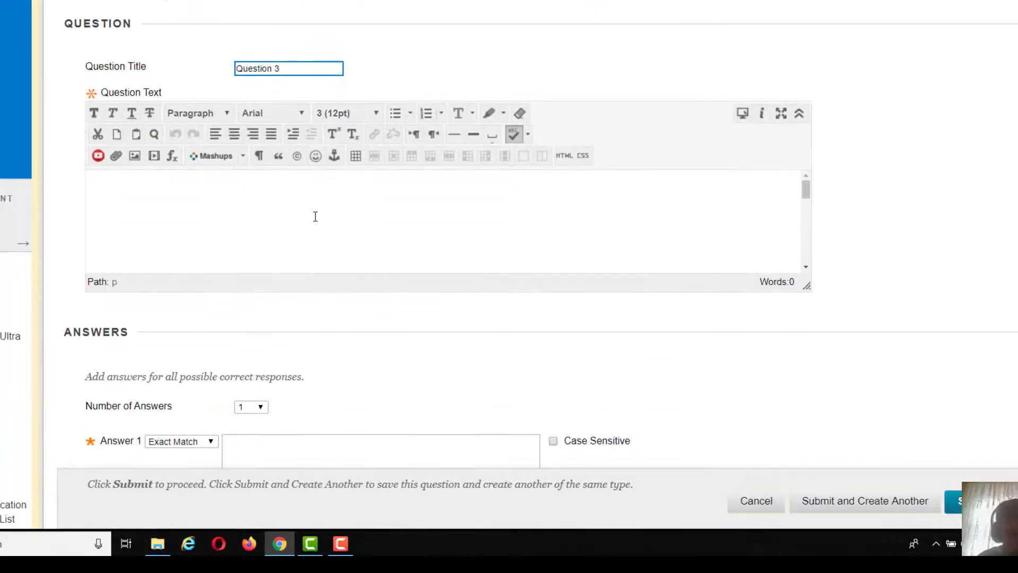
{"action": "left_click", "coordinate": [167, 228]}
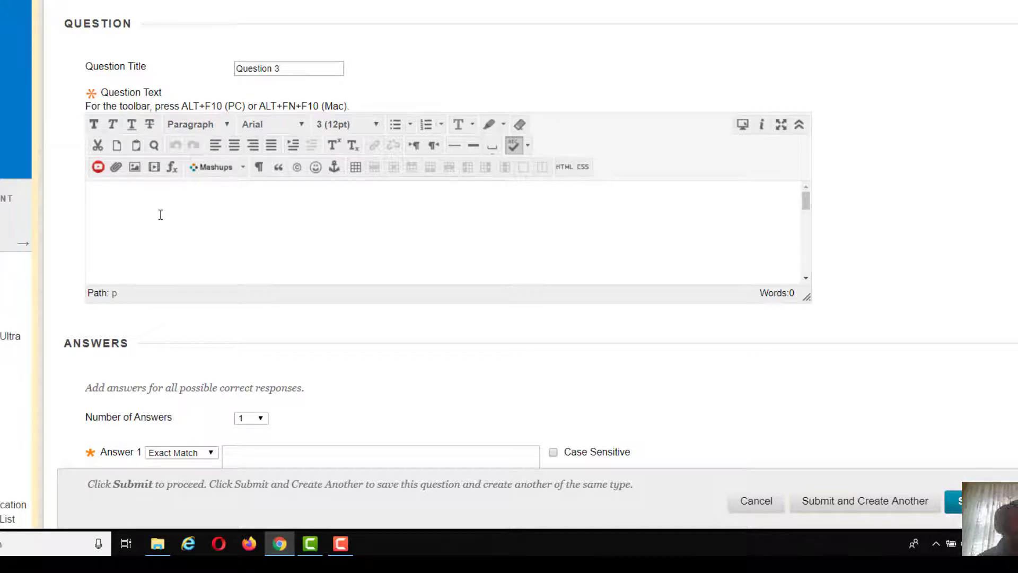
{"action": "type", "text": "Venn Diagrams"}
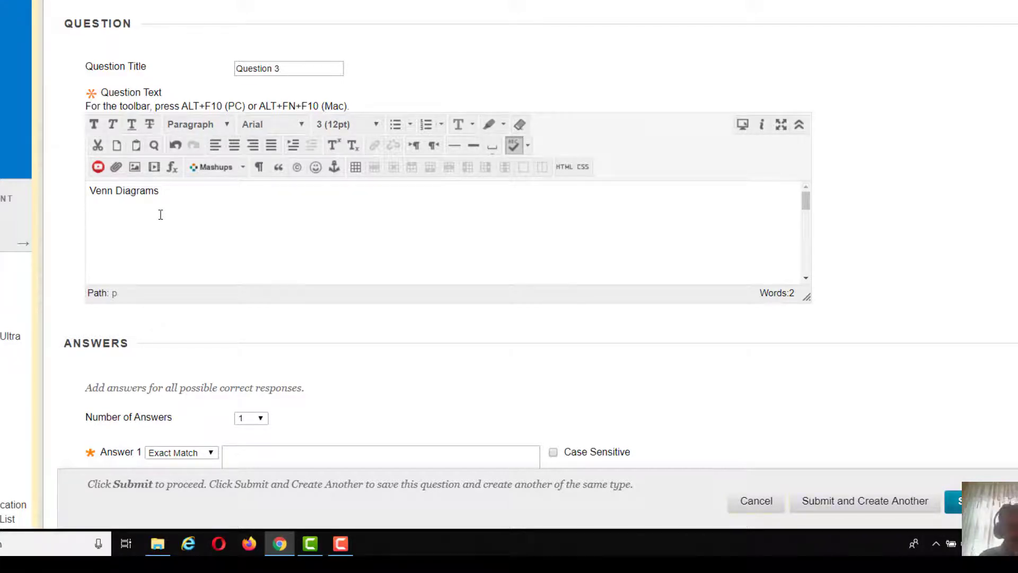
{"action": "type", "text": "used"}
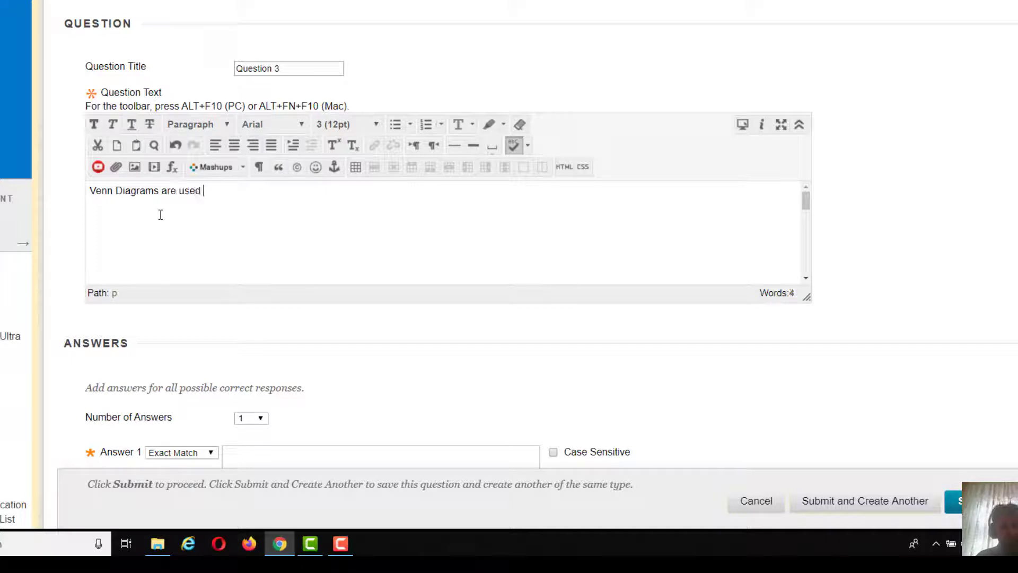
{"action": "type", "text": " for set theroy?"}
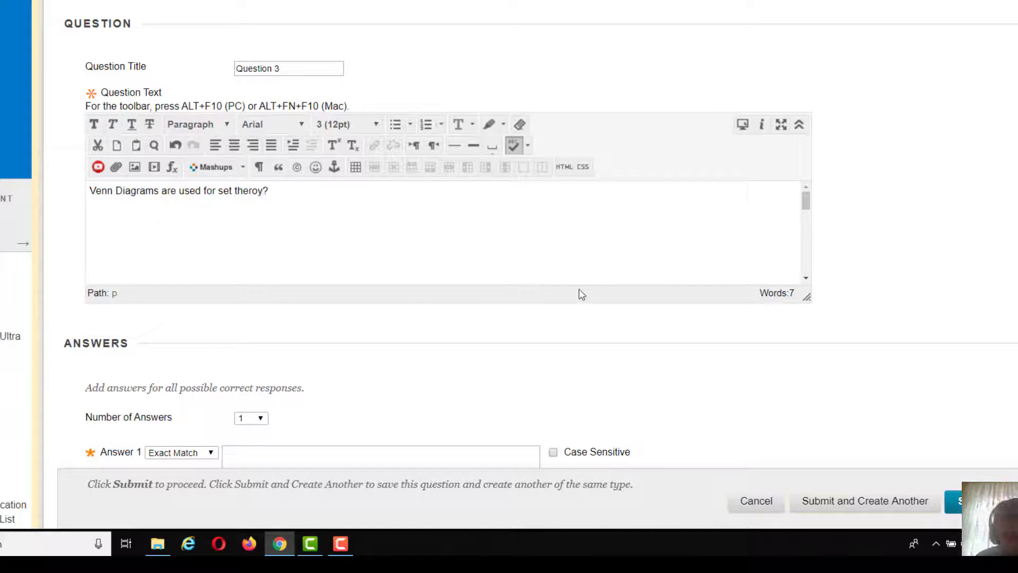
Remove the words "set theroy" from the question text, keeping the question mark.
{"action": "scroll", "coordinate": [541, 308], "scroll_direction": "down", "scroll_amount": 2}
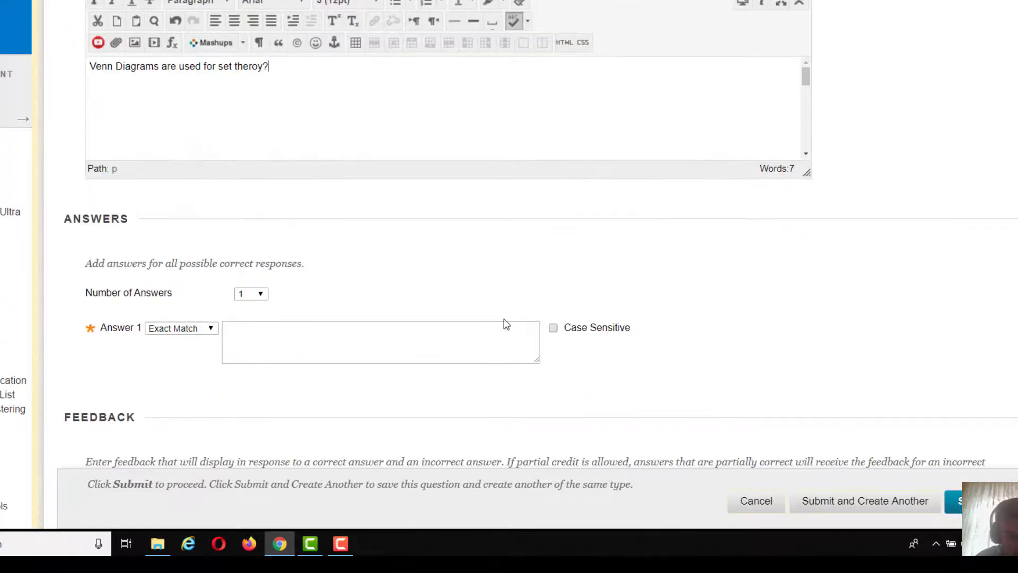
{"action": "scroll", "coordinate": [304, 237], "scroll_direction": "down", "scroll_amount": 1}
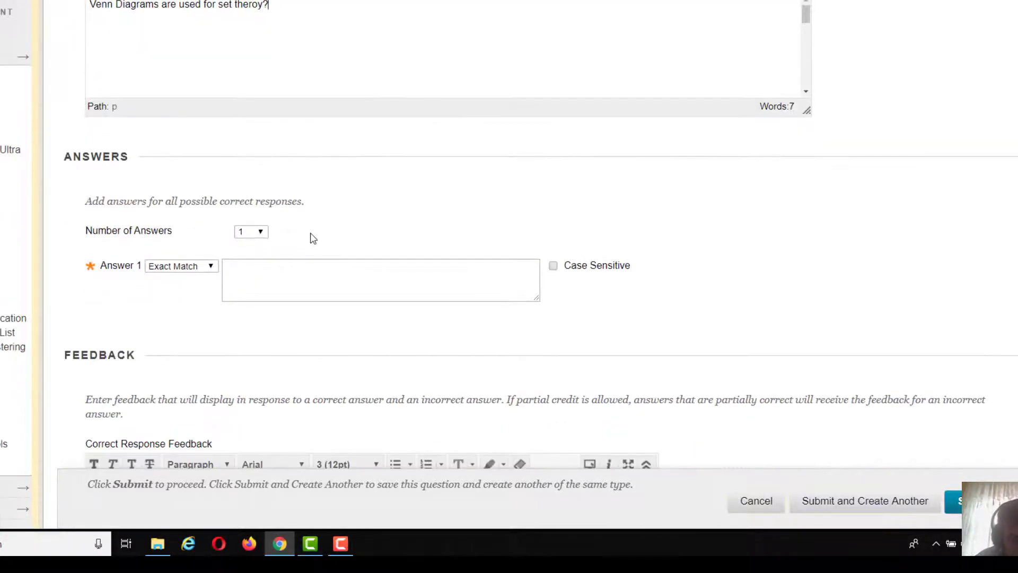
{"action": "scroll", "coordinate": [311, 237], "scroll_direction": "up", "scroll_amount": 2}
{"action": "left_click_drag", "start_coordinate": [265, 129], "coordinate": [220, 128]}
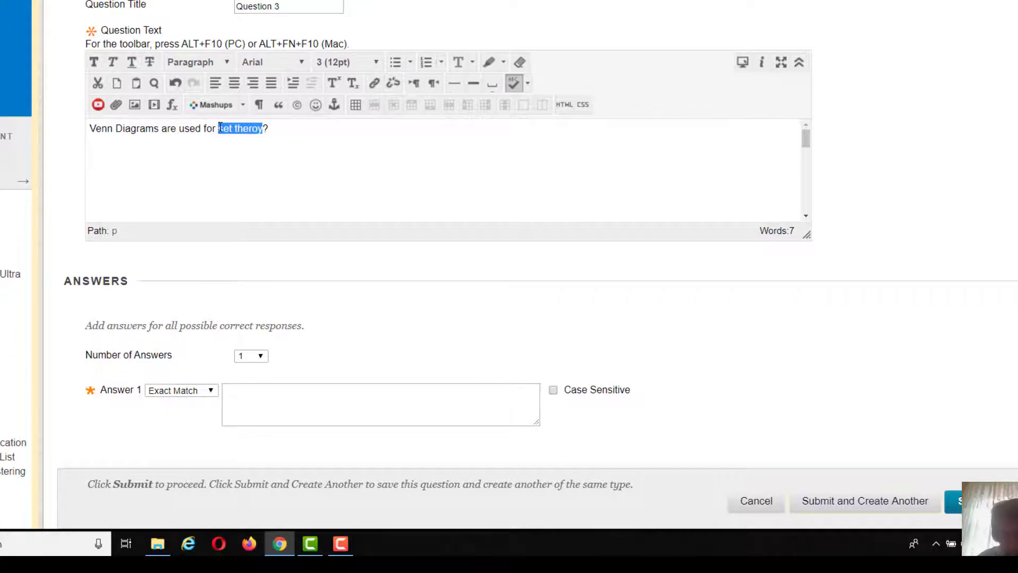
{"action": "key", "text": "BackSpace"}
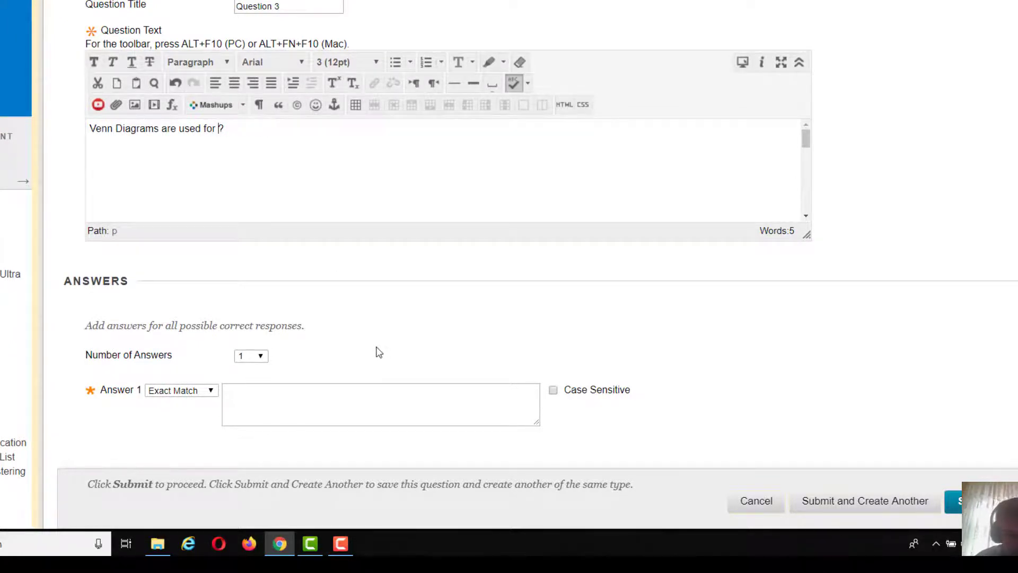
Enter "Set Theory" as Answer 1, keeping one answer with Exact Match.
{"action": "scroll", "coordinate": [198, 234], "scroll_direction": "down", "scroll_amount": 2}
{"action": "scroll", "coordinate": [184, 293], "scroll_direction": "down", "scroll_amount": 2}
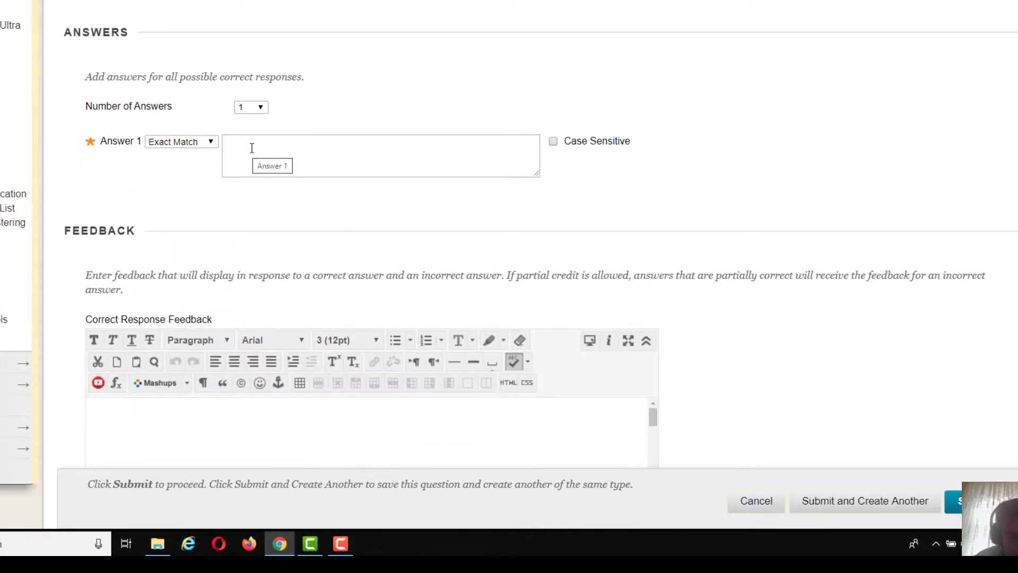
{"action": "left_click", "coordinate": [254, 139]}
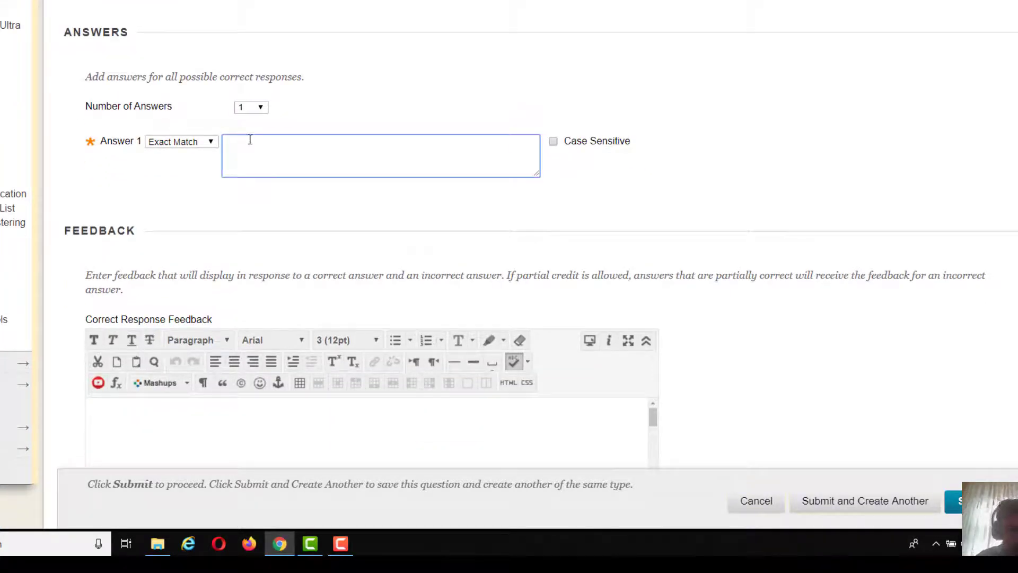
{"action": "type", "text": "Set Thero"}
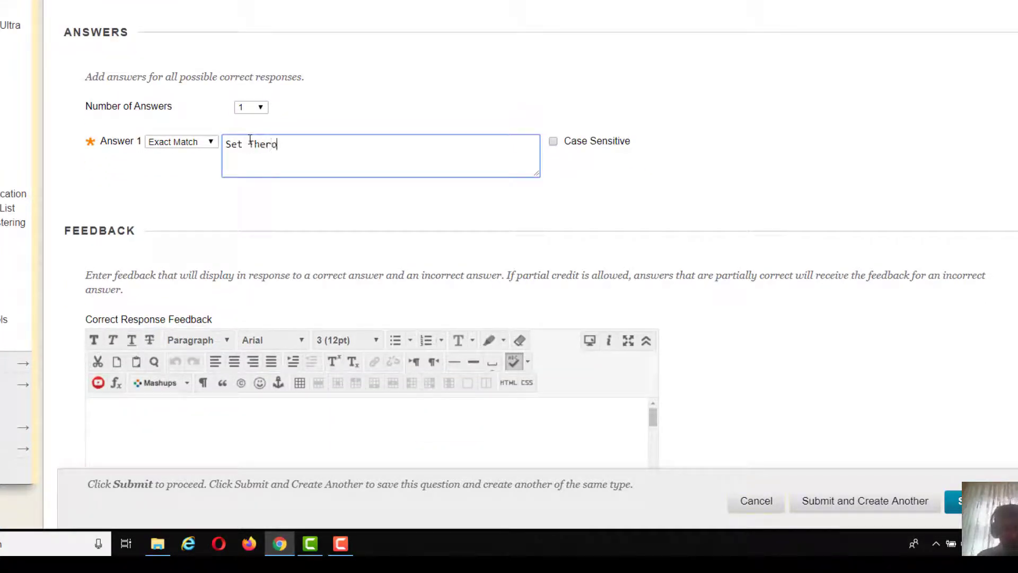
{"action": "key", "text": "BackSpace"}
{"action": "key", "text": "BackSpace"}
{"action": "key", "text": "BackSpace"}
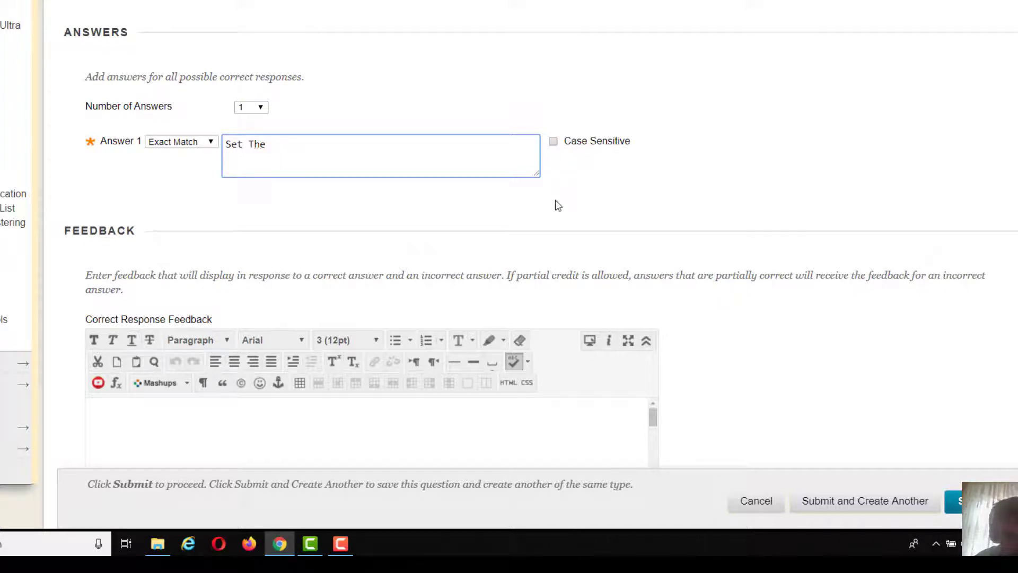
{"action": "type", "text": "ory"}
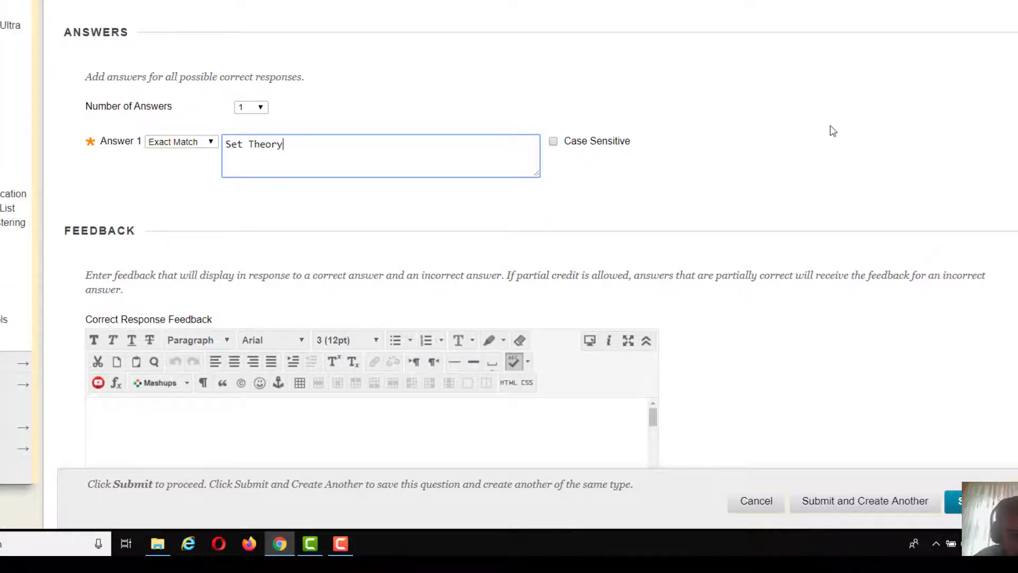
Change Answer 1's evaluation method to Contains and submit the question, leaving feedback, categories and keywords empty.
{"action": "scroll", "coordinate": [663, 137], "scroll_direction": "down", "scroll_amount": 1}
{"action": "left_click", "coordinate": [206, 84]}
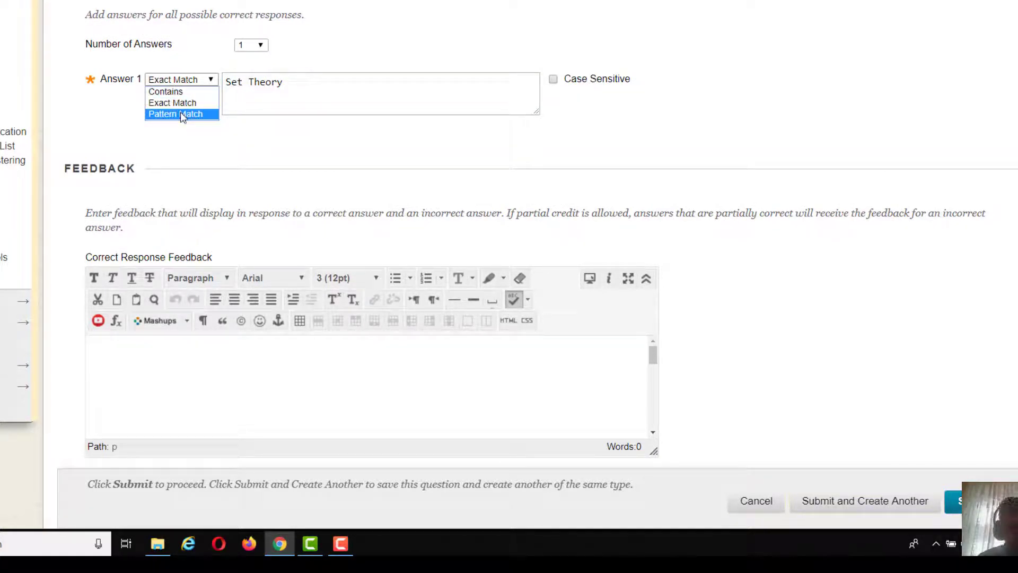
{"action": "left_click", "coordinate": [168, 92]}
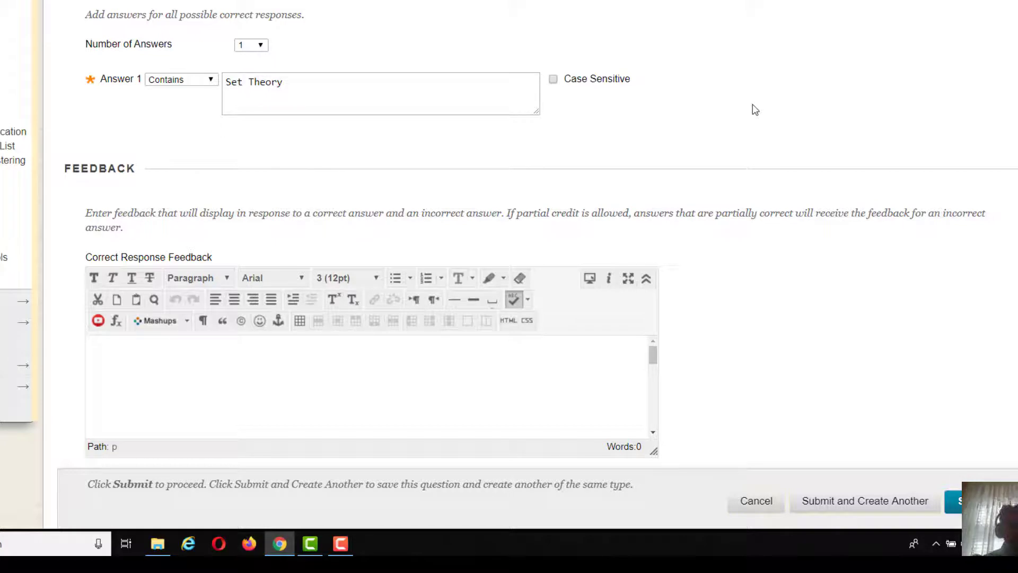
{"action": "scroll", "coordinate": [702, 126], "scroll_direction": "down", "scroll_amount": 5}
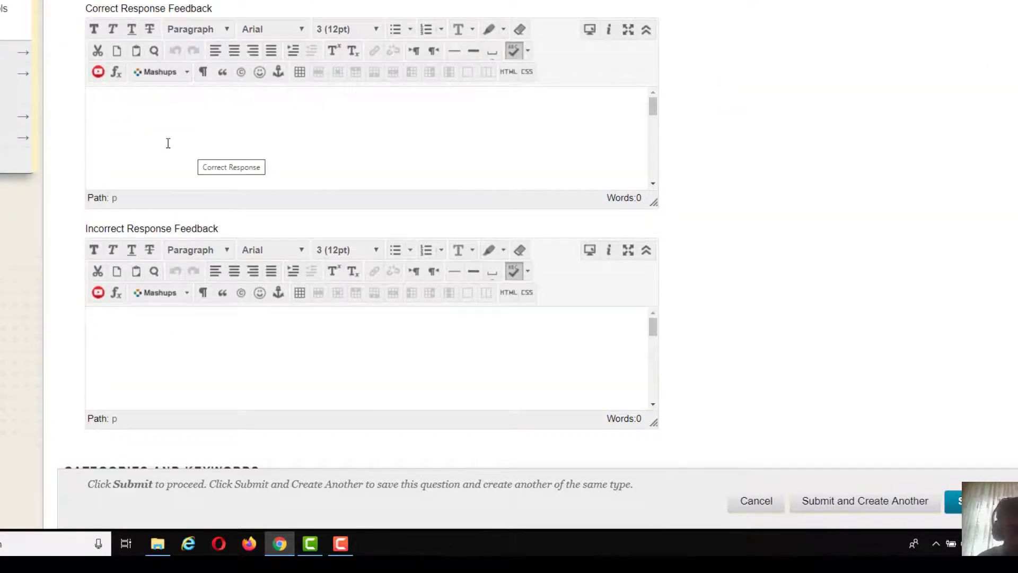
{"action": "scroll", "coordinate": [170, 149], "scroll_direction": "down", "scroll_amount": 2}
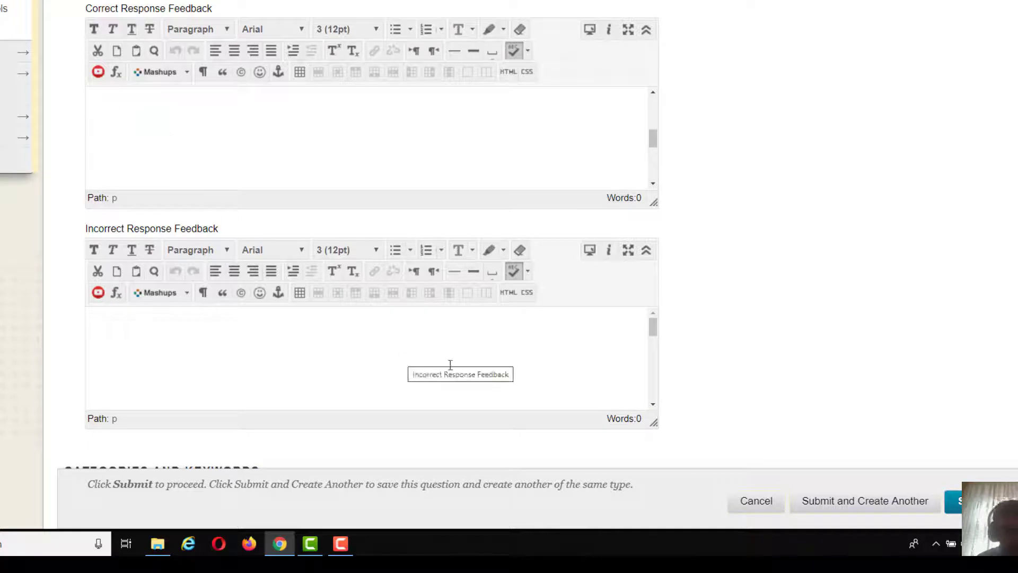
{"action": "scroll", "coordinate": [911, 337], "scroll_direction": "down", "scroll_amount": 7}
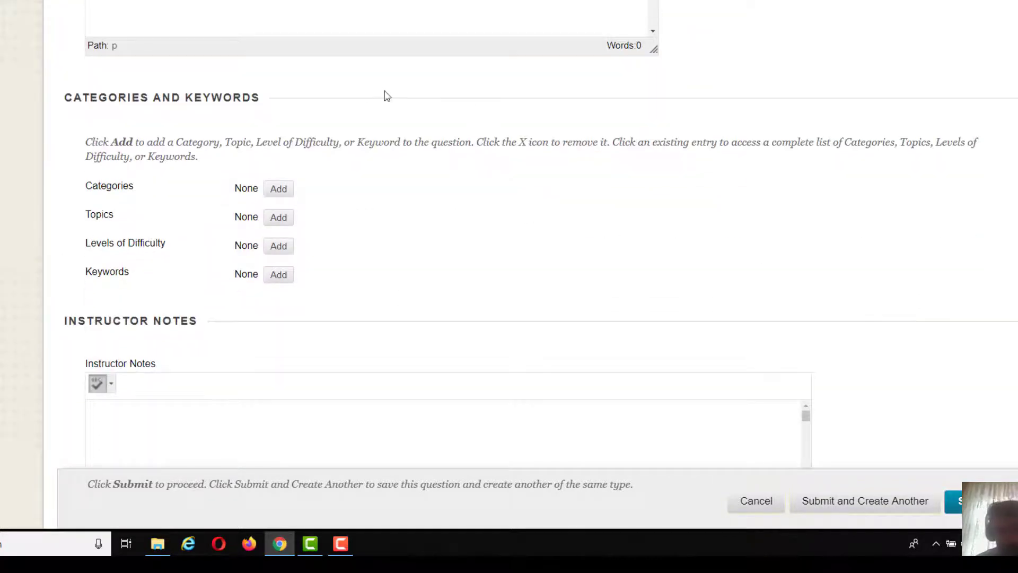
{"action": "scroll", "coordinate": [352, 108], "scroll_direction": "down", "scroll_amount": 2}
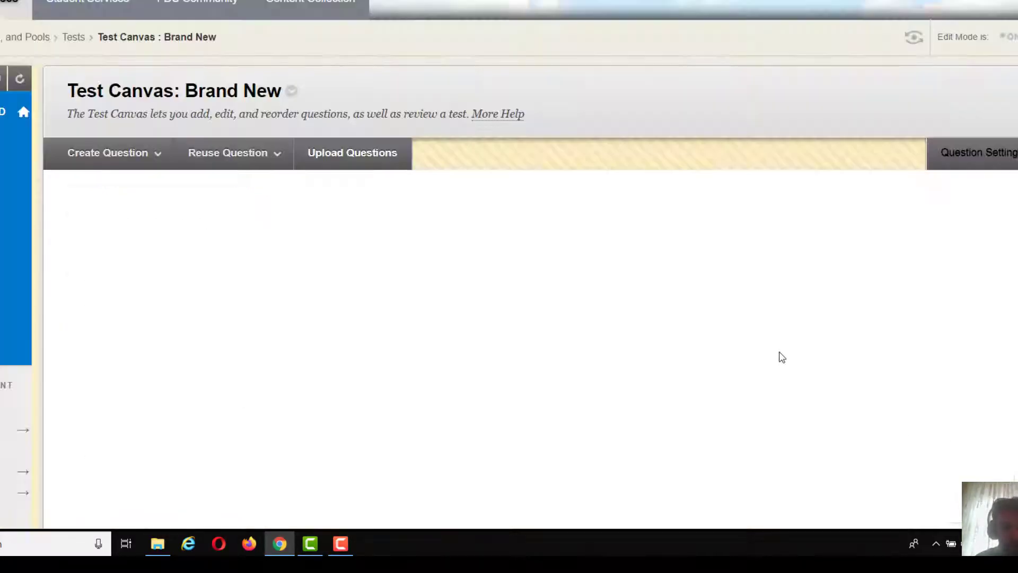
Select all questions in the test and update their points to 33.33 each.
{"action": "scroll", "coordinate": [688, 368], "scroll_direction": "down", "scroll_amount": 5}
{"action": "scroll", "coordinate": [686, 367], "scroll_direction": "down", "scroll_amount": 1}
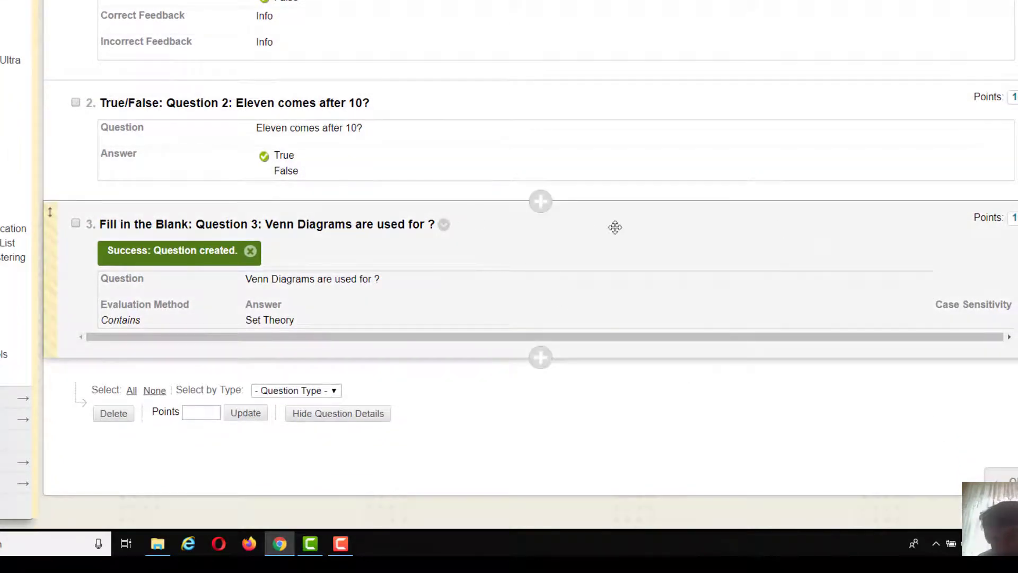
{"action": "scroll", "coordinate": [552, 257], "scroll_direction": "up", "scroll_amount": 5}
{"action": "scroll", "coordinate": [551, 252], "scroll_direction": "up", "scroll_amount": 1}
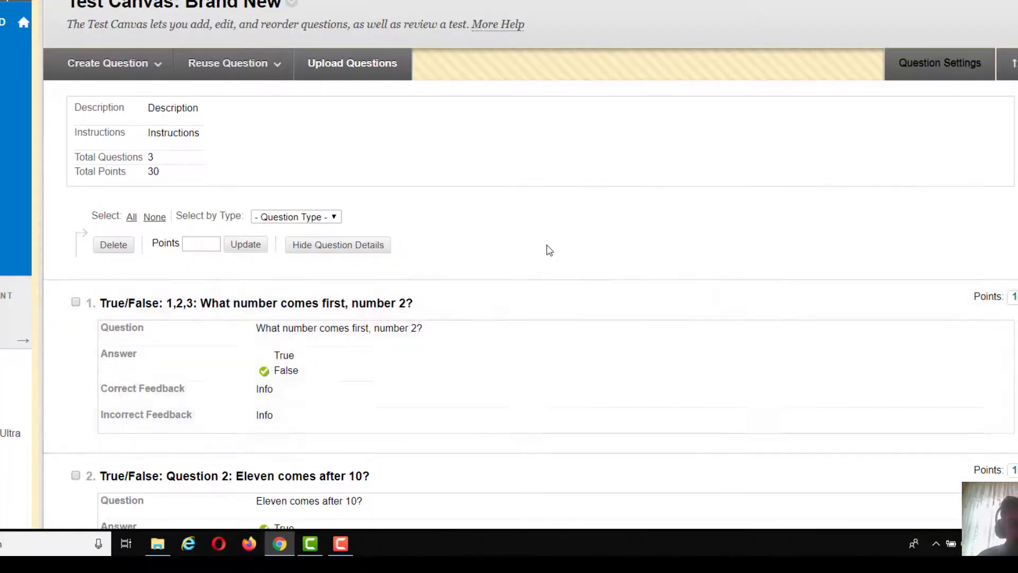
{"action": "scroll", "coordinate": [547, 247], "scroll_direction": "down", "scroll_amount": 2}
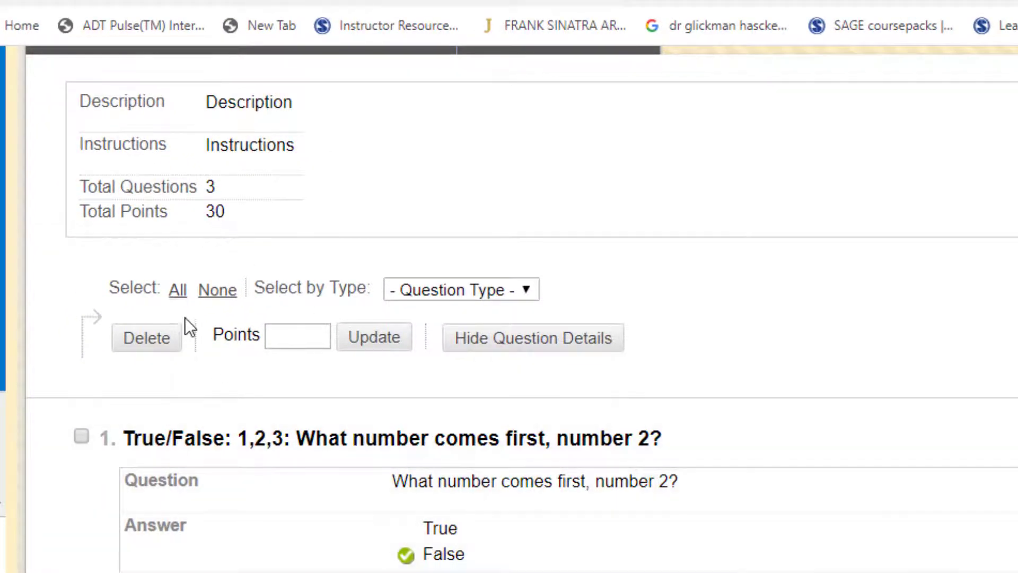
{"action": "left_click", "coordinate": [174, 293]}
{"action": "left_click", "coordinate": [280, 331]}
{"action": "type", "text": "3"}
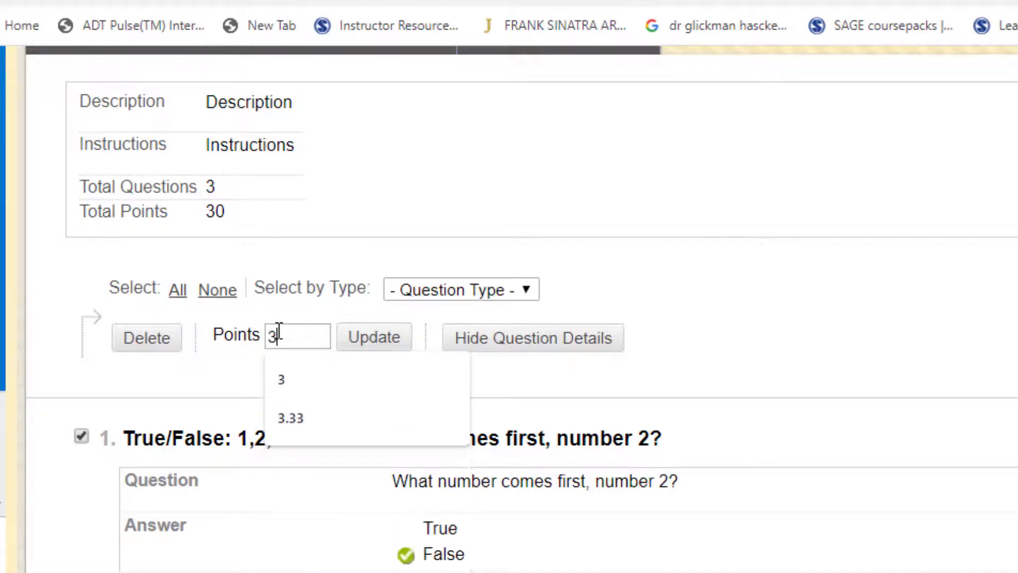
{"action": "type", "text": "3.33"}
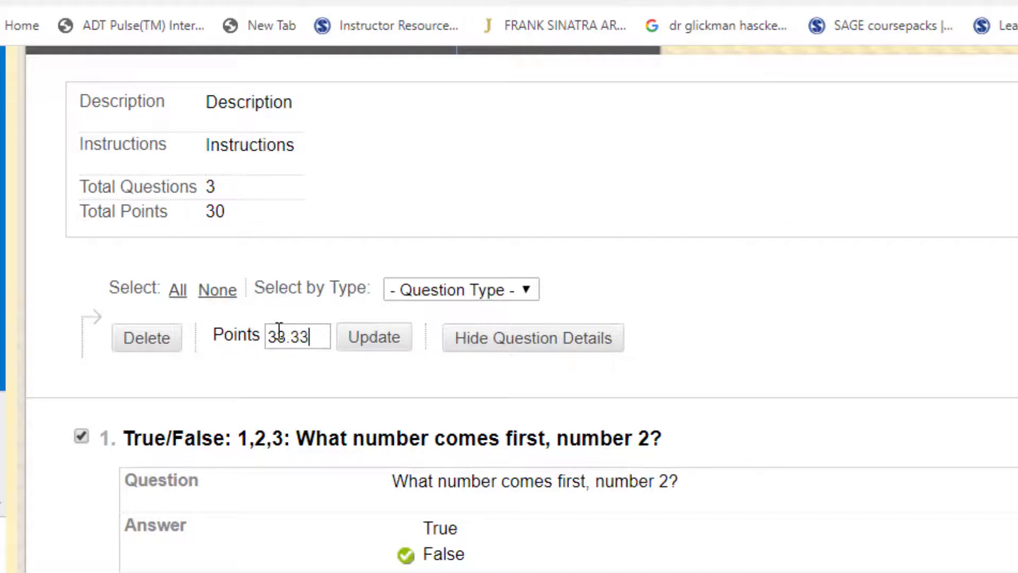
{"action": "left_click", "coordinate": [365, 328]}
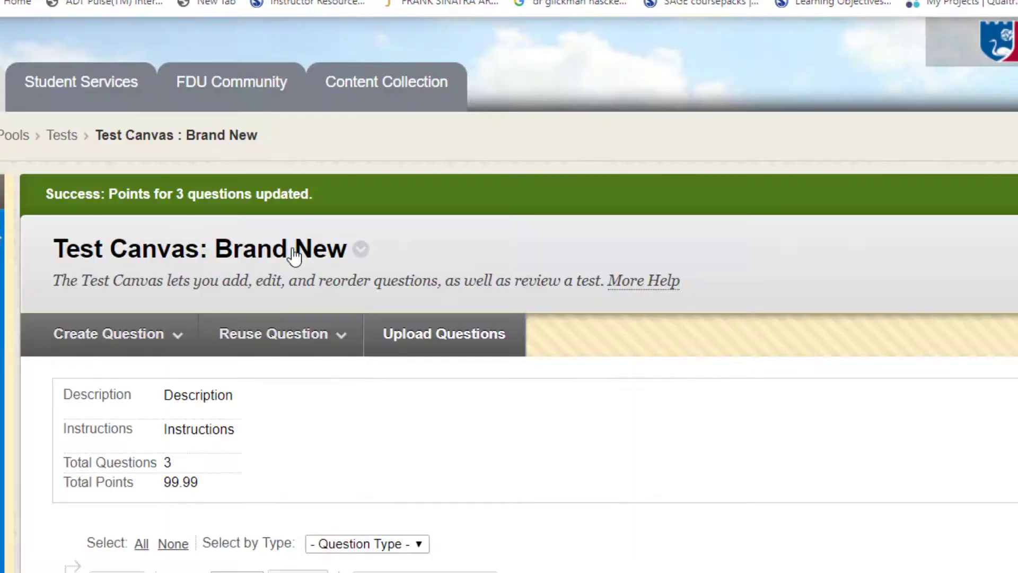
Review the questions on the test canvas and finish editing to return to the Tests list.
{"action": "scroll", "coordinate": [677, 475], "scroll_direction": "down", "scroll_amount": 3}
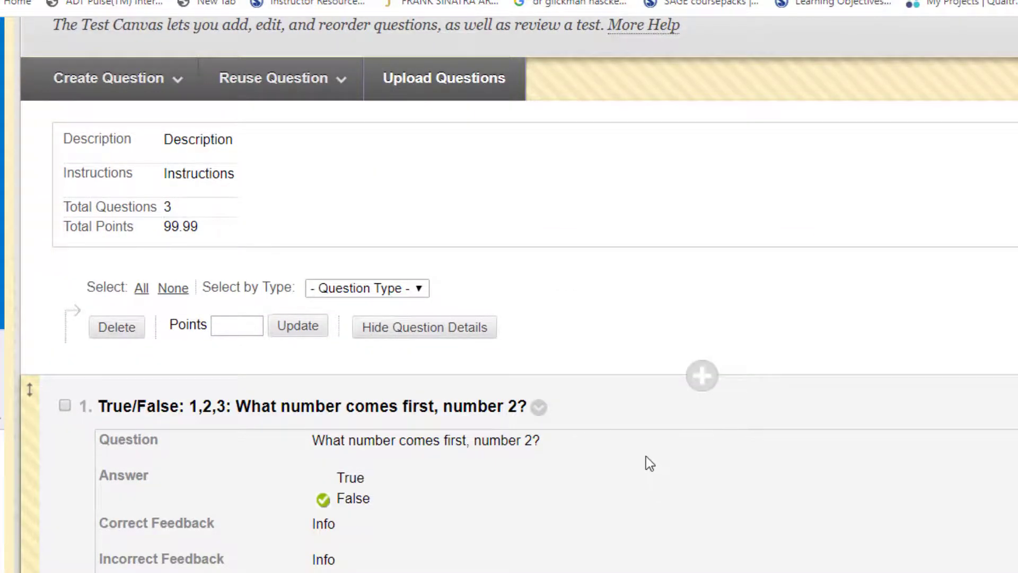
{"action": "scroll", "coordinate": [610, 311], "scroll_direction": "down", "scroll_amount": 5}
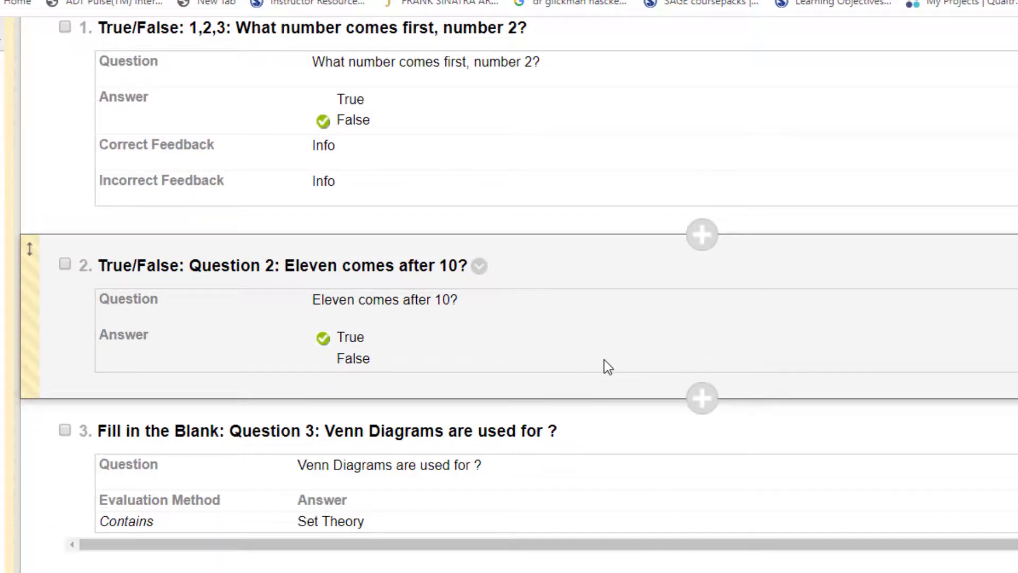
{"action": "scroll", "coordinate": [605, 360], "scroll_direction": "up", "scroll_amount": 5}
{"action": "scroll", "coordinate": [605, 363], "scroll_direction": "down", "scroll_amount": 5}
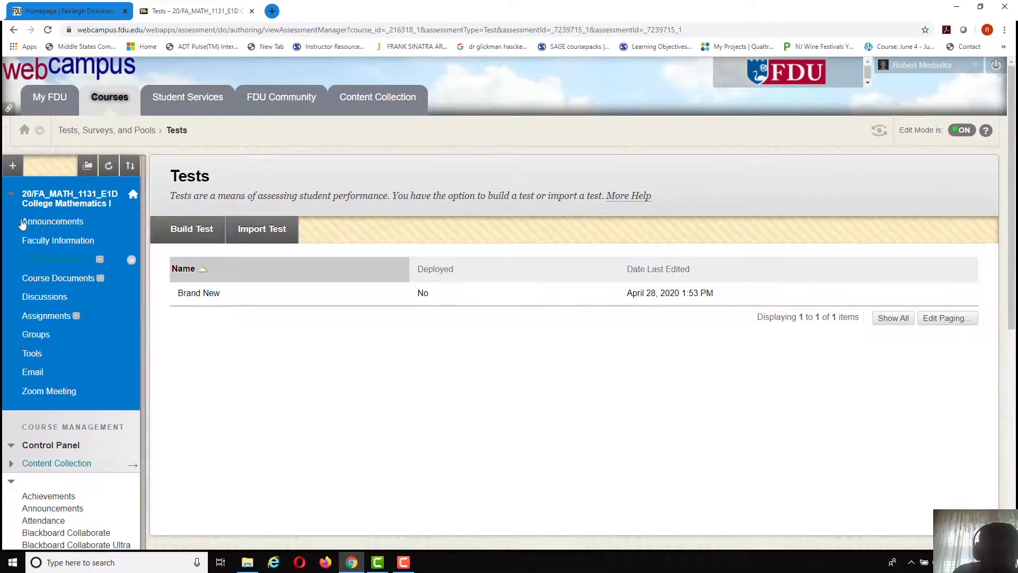
Go to the course's Assignments content area and start adding a test assessment there.
{"action": "left_click", "coordinate": [12, 166]}
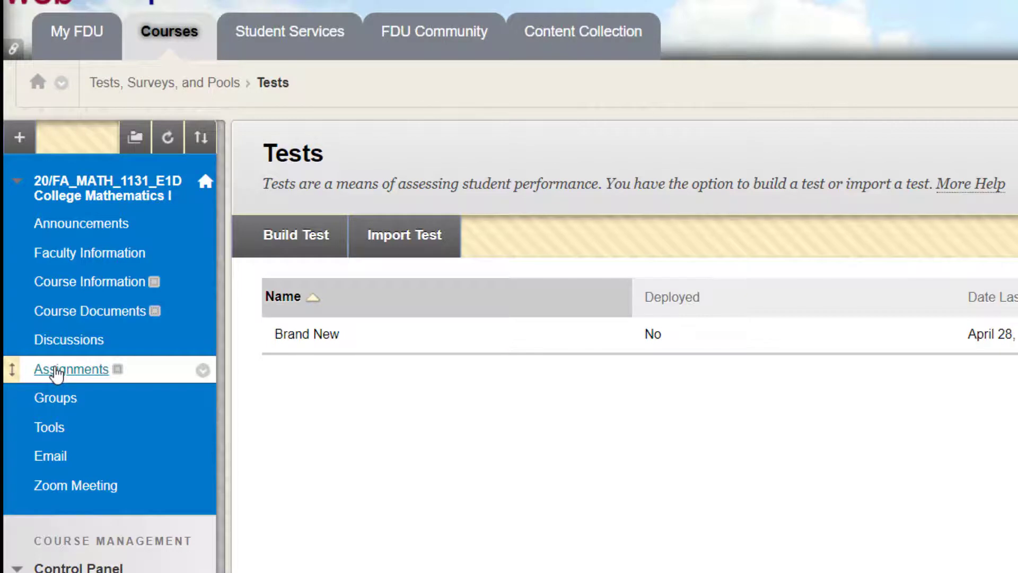
{"action": "left_click", "coordinate": [57, 372]}
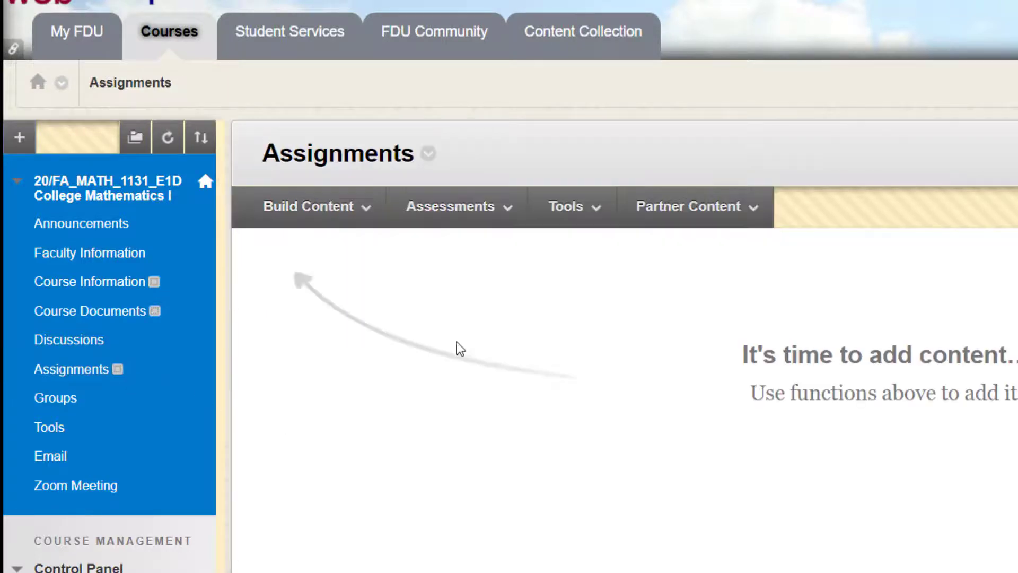
{"action": "left_click", "coordinate": [488, 206]}
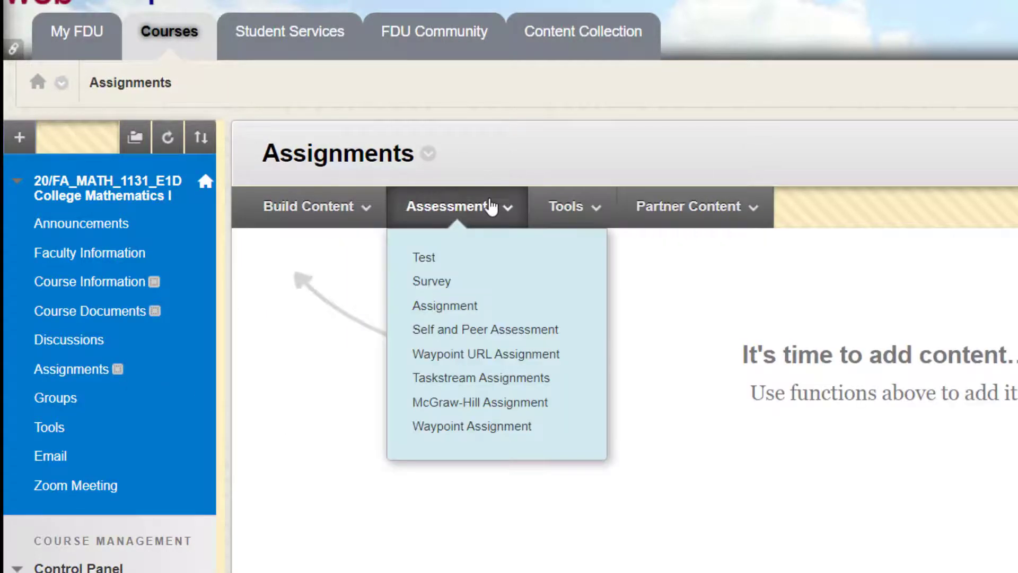
{"action": "left_click", "coordinate": [432, 259]}
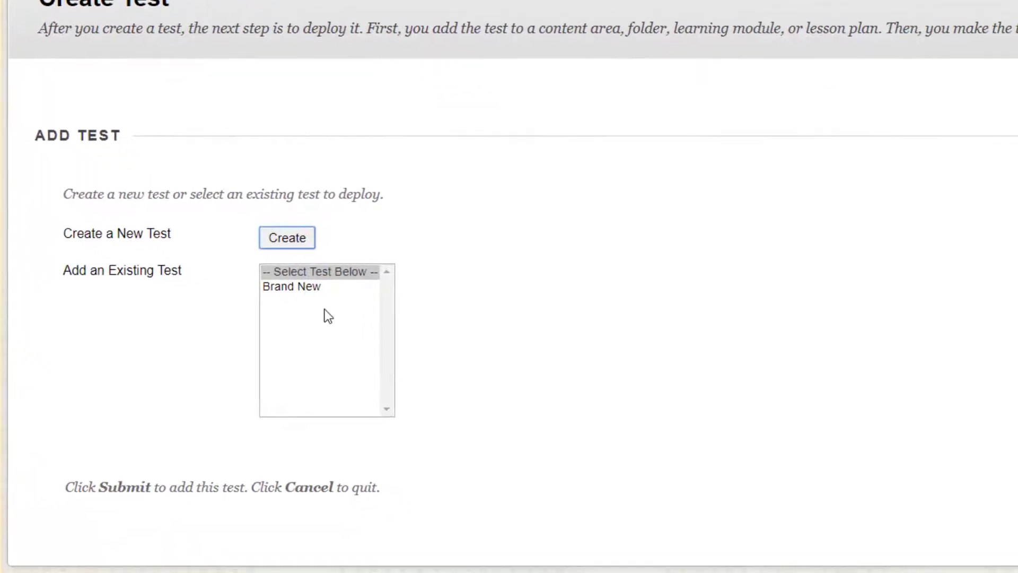
Choose the existing test Brand New and submit it for deployment.
{"action": "left_click", "coordinate": [301, 290]}
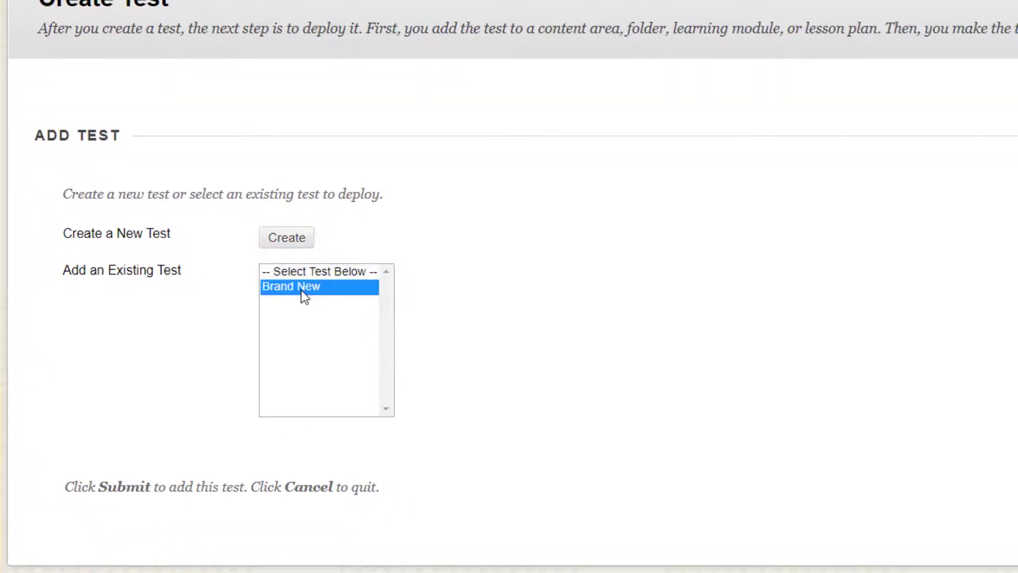
{"action": "scroll", "coordinate": [597, 310], "scroll_direction": "down", "scroll_amount": 1}
{"action": "scroll", "coordinate": [596, 310], "scroll_direction": "up", "scroll_amount": 1}
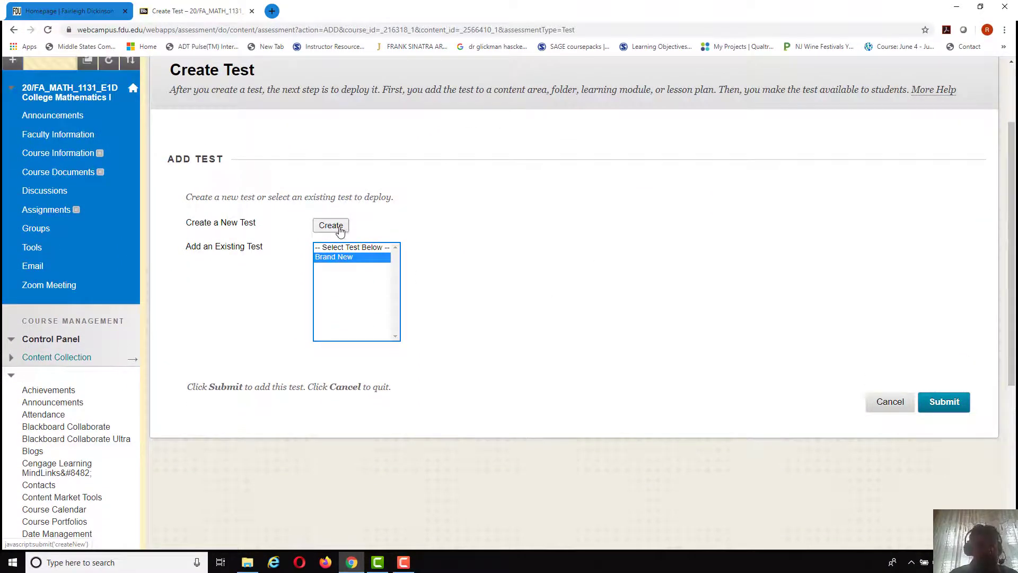
{"action": "left_click", "coordinate": [335, 257]}
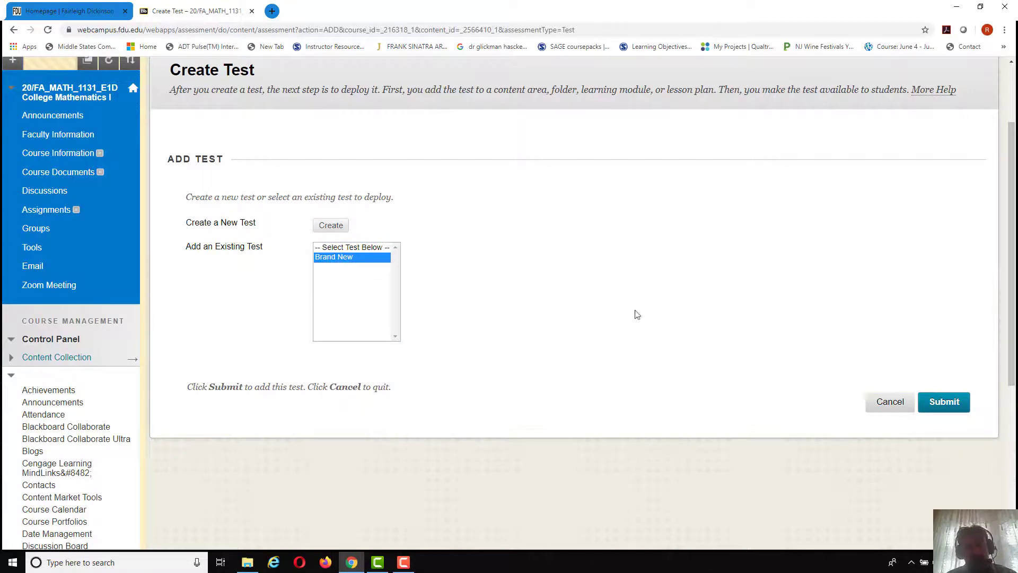
{"action": "left_click", "coordinate": [941, 404]}
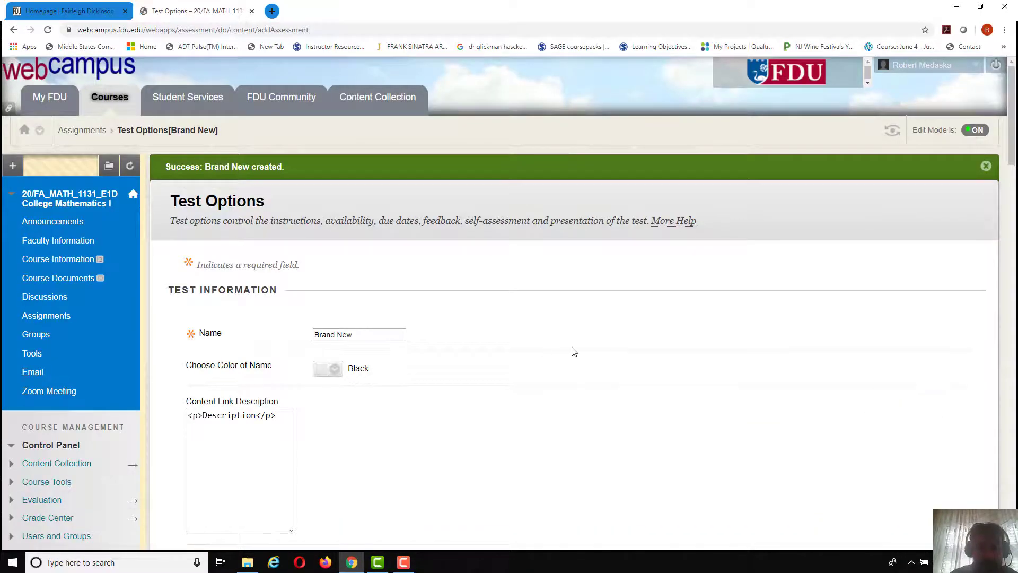
Set the test options to show both the description and the instructions to students before they begin the test.
{"action": "scroll", "coordinate": [464, 321], "scroll_direction": "down", "scroll_amount": 2}
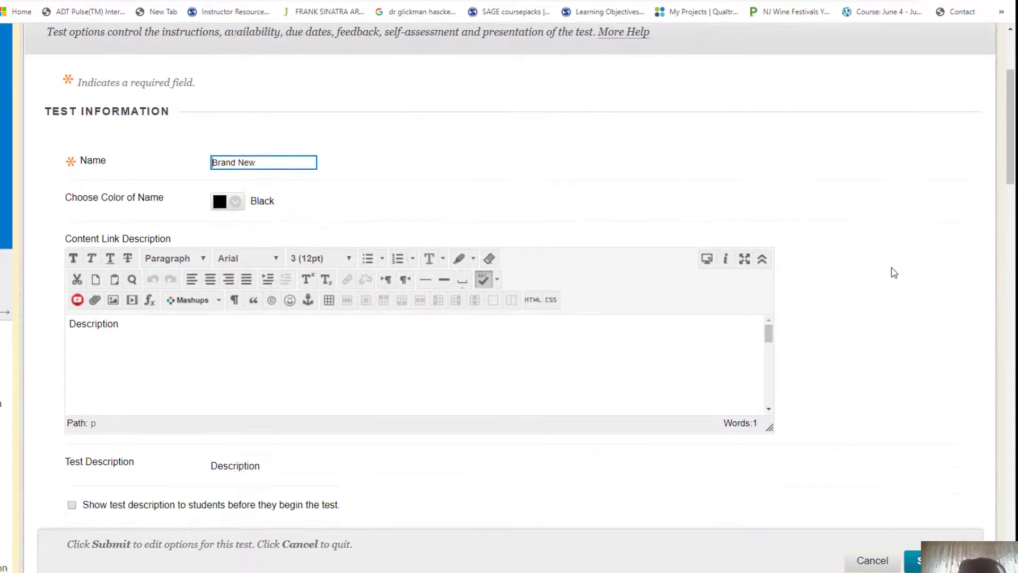
{"action": "scroll", "coordinate": [895, 273], "scroll_direction": "down", "scroll_amount": 2}
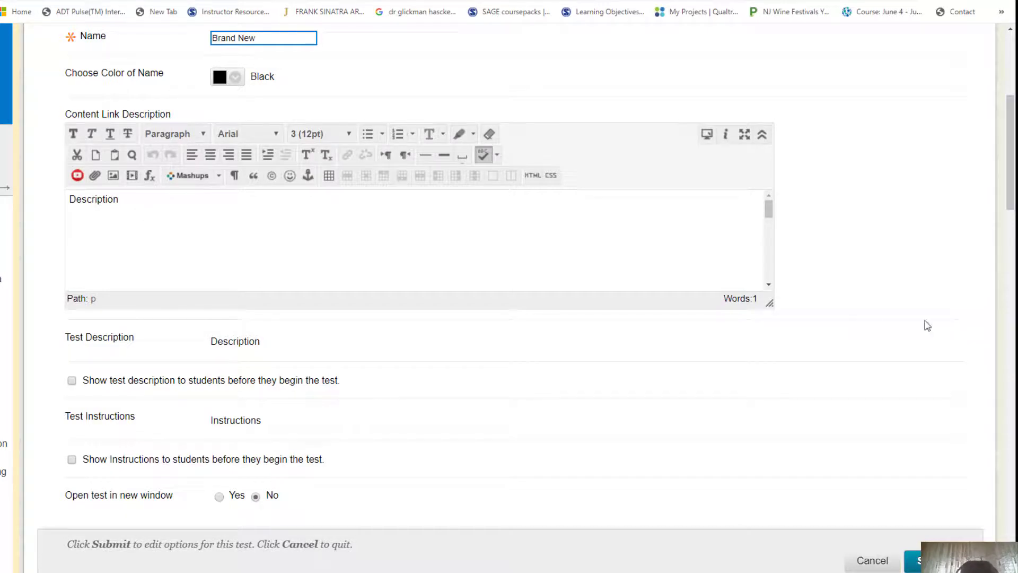
{"action": "scroll", "coordinate": [874, 314], "scroll_direction": "down", "scroll_amount": 3}
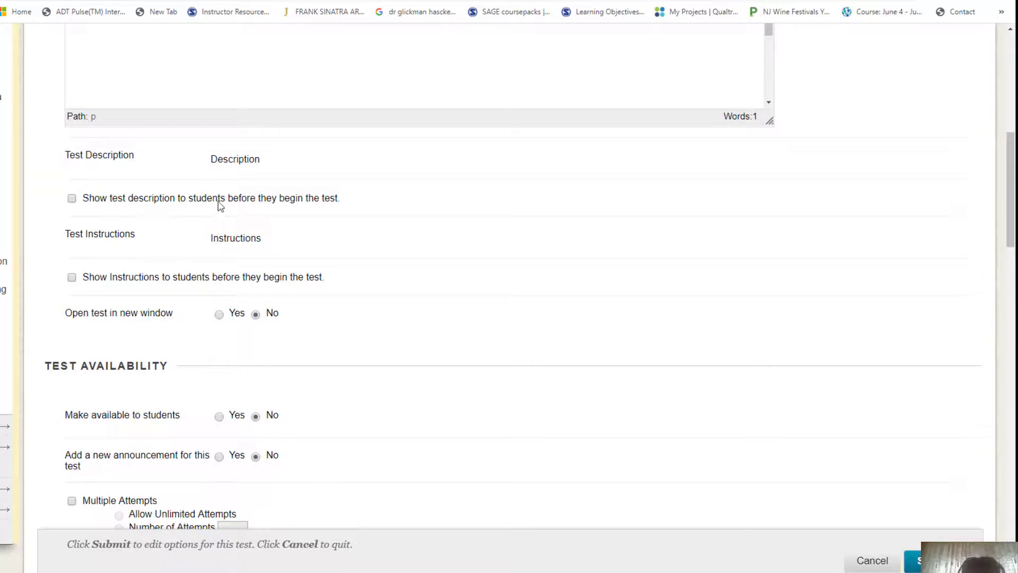
{"action": "left_click", "coordinate": [73, 200]}
{"action": "left_click", "coordinate": [73, 278]}
{"action": "scroll", "coordinate": [495, 276], "scroll_direction": "down", "scroll_amount": 1}
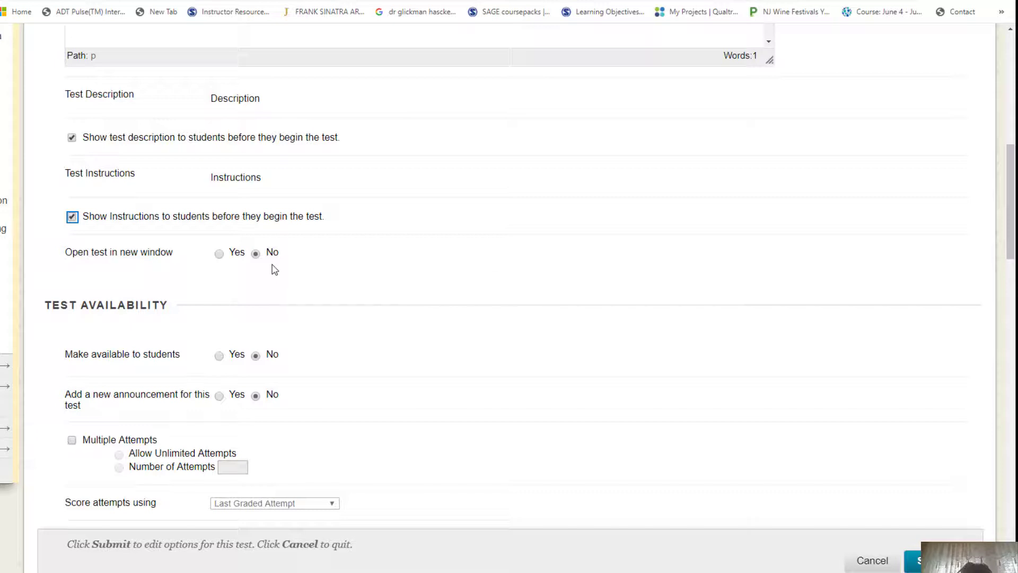
Make the test available to students and add a new announcement for it.
{"action": "scroll", "coordinate": [286, 268], "scroll_direction": "down", "scroll_amount": 2}
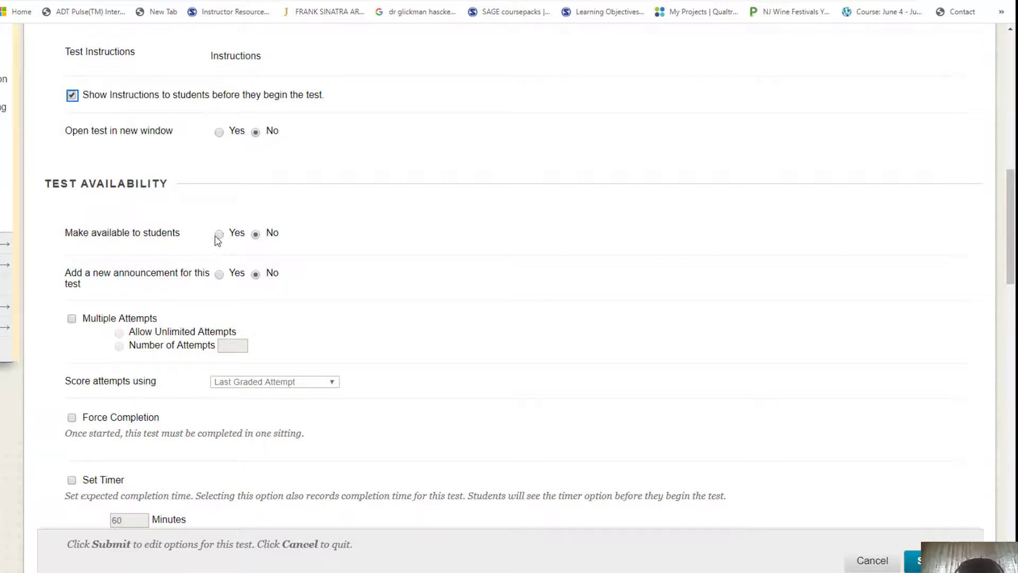
{"action": "left_click", "coordinate": [219, 235]}
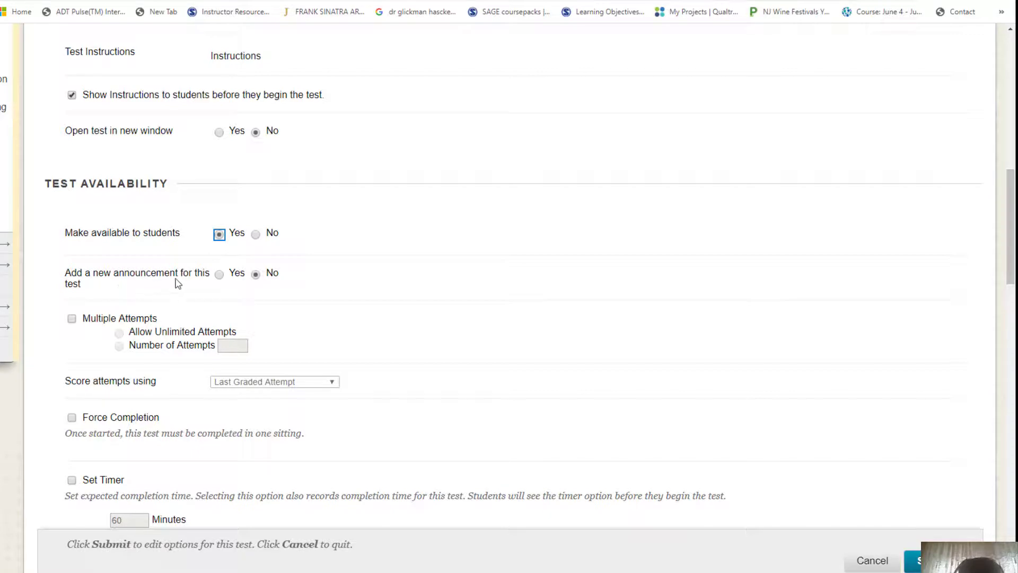
{"action": "left_click", "coordinate": [220, 275]}
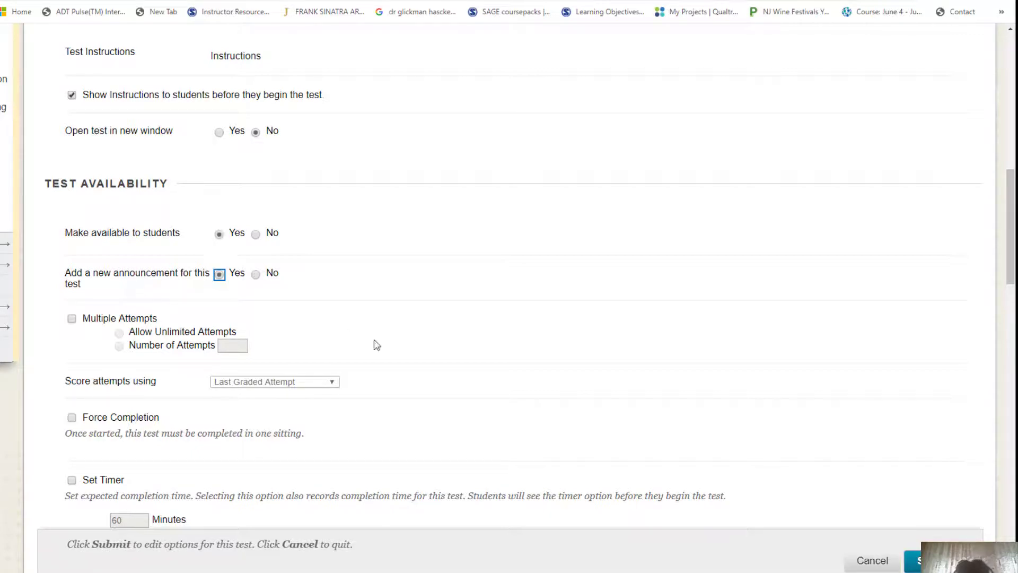
Turn on Force Completion and the timer in the test availability settings.
{"action": "scroll", "coordinate": [377, 346], "scroll_direction": "up", "scroll_amount": 10}
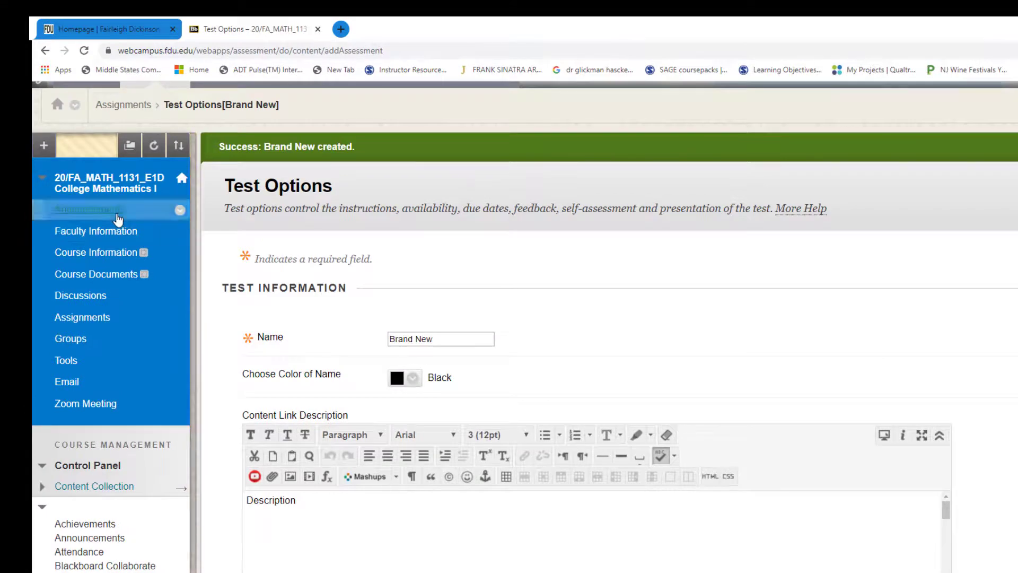
{"action": "scroll", "coordinate": [773, 397], "scroll_direction": "down", "scroll_amount": 10}
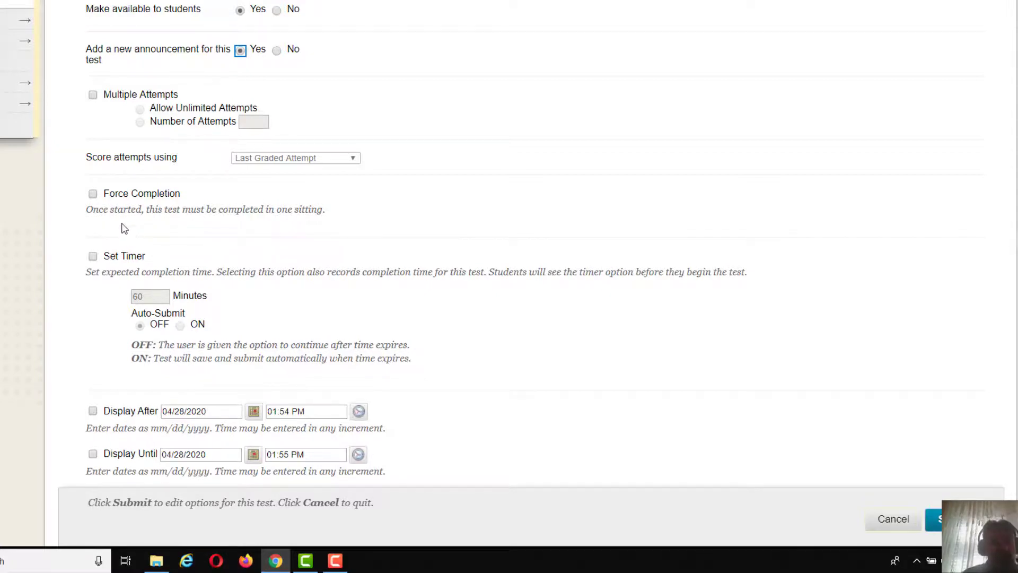
{"action": "left_click", "coordinate": [93, 194]}
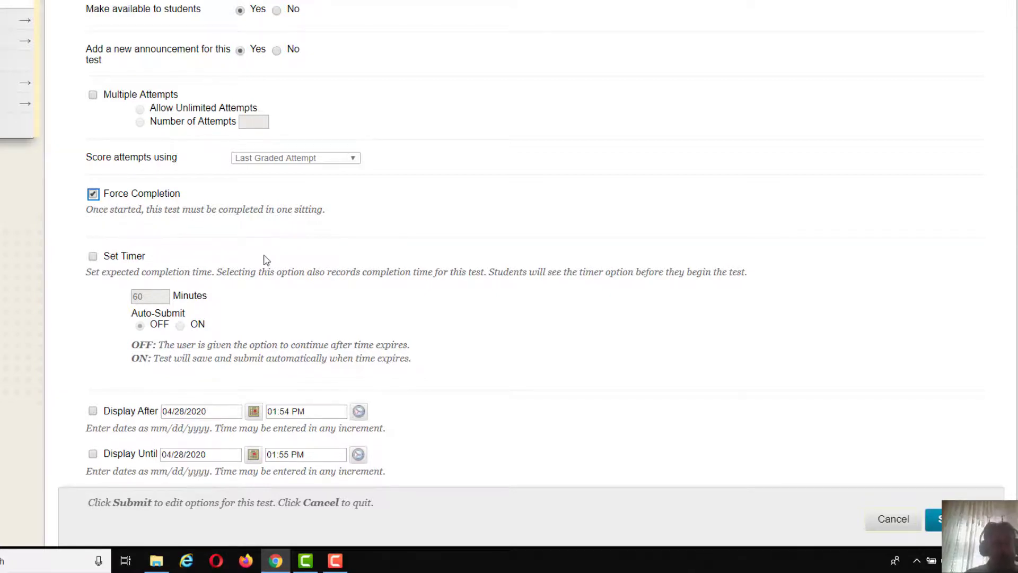
{"action": "scroll", "coordinate": [266, 259], "scroll_direction": "down", "scroll_amount": 1}
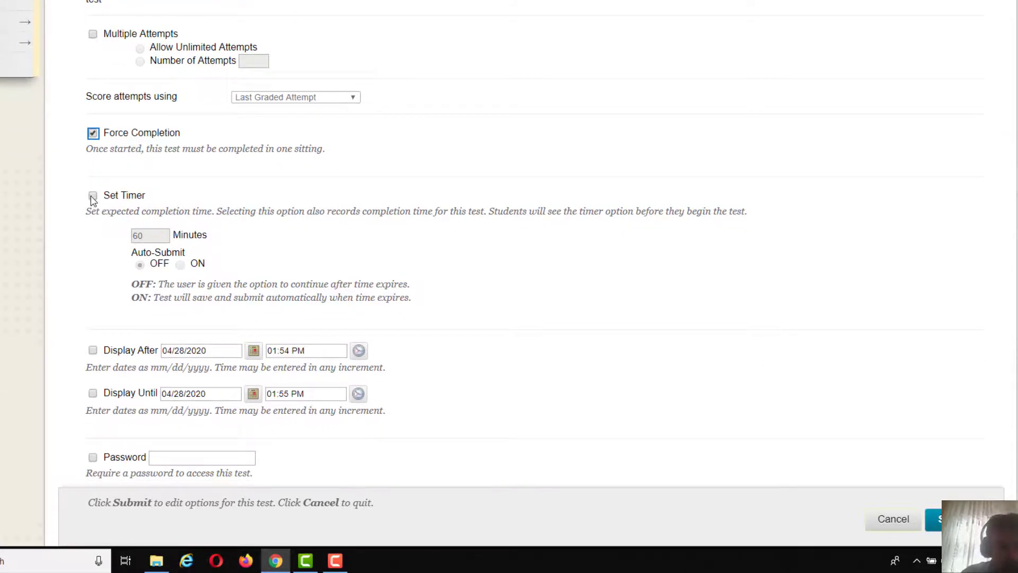
{"action": "left_click", "coordinate": [93, 195]}
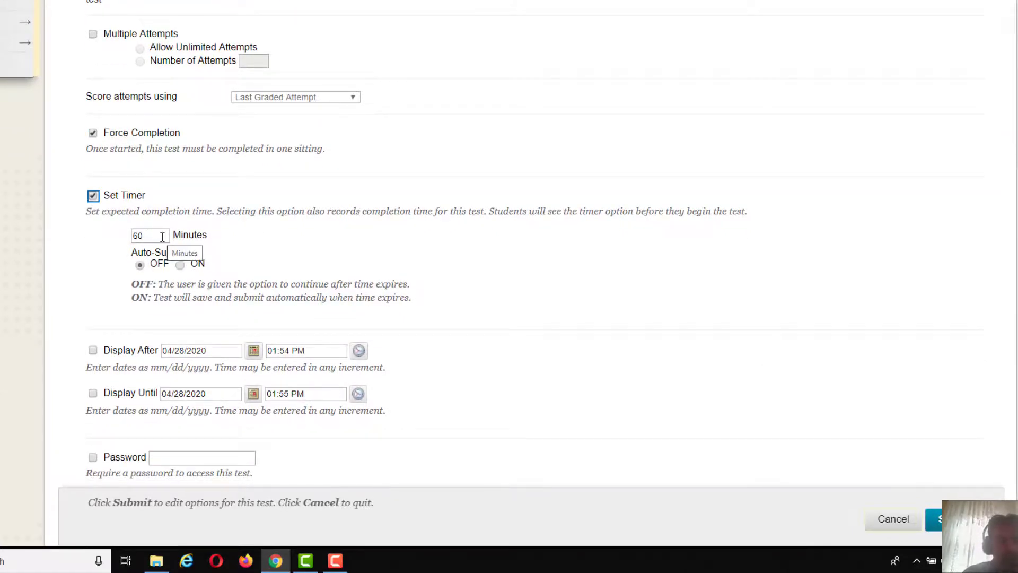
Set the test timer to 20 minutes.
{"action": "left_click_drag", "start_coordinate": [152, 236], "coordinate": [96, 237]}
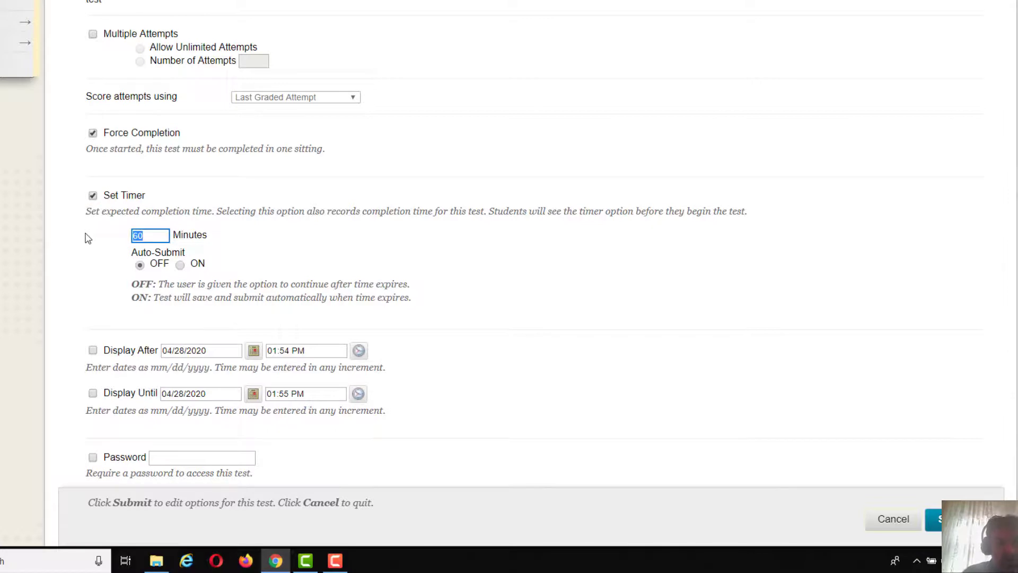
{"action": "type", "text": "2"}
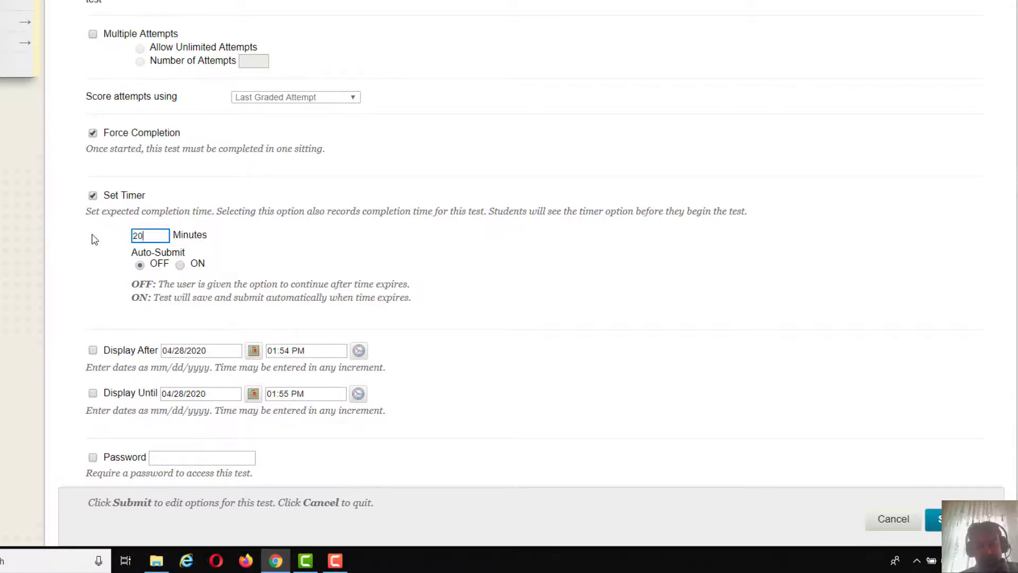
{"action": "type", "text": "0"}
{"action": "left_click", "coordinate": [362, 232]}
Enable the test's due date, accepting the prefilled date and time.
{"action": "scroll", "coordinate": [336, 250], "scroll_direction": "down", "scroll_amount": 1}
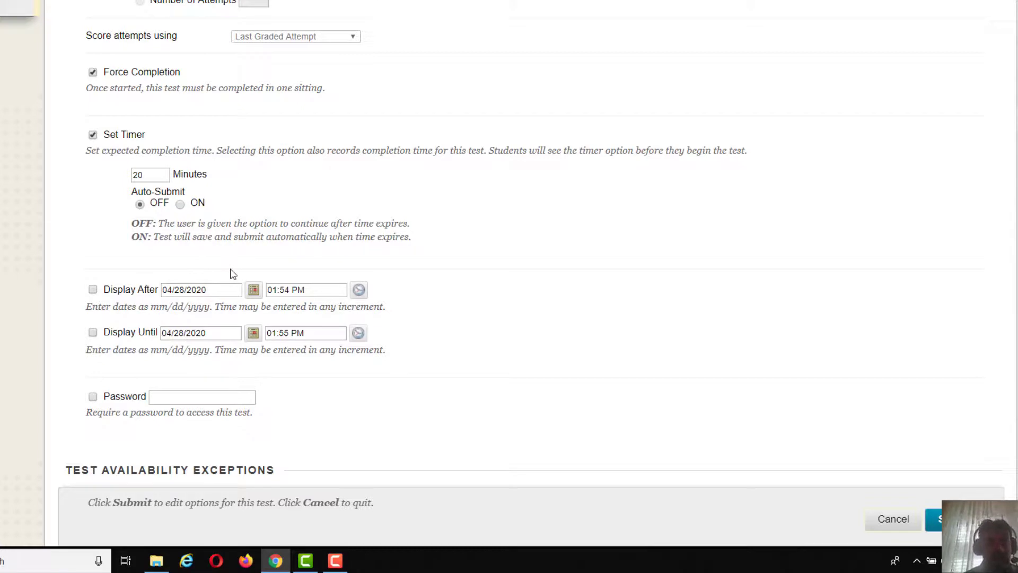
{"action": "scroll", "coordinate": [200, 285], "scroll_direction": "down", "scroll_amount": 2}
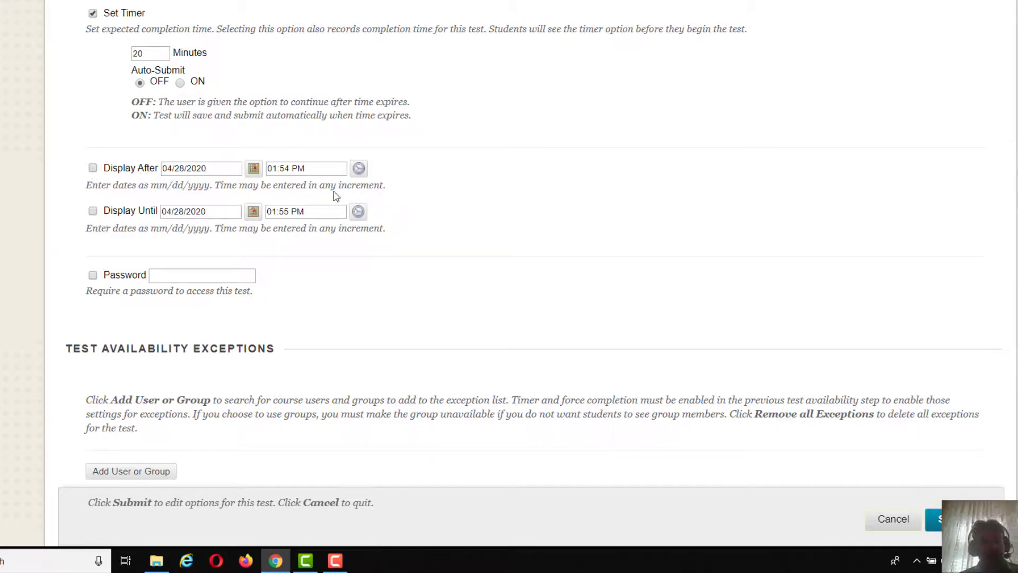
{"action": "scroll", "coordinate": [385, 184], "scroll_direction": "down", "scroll_amount": 2}
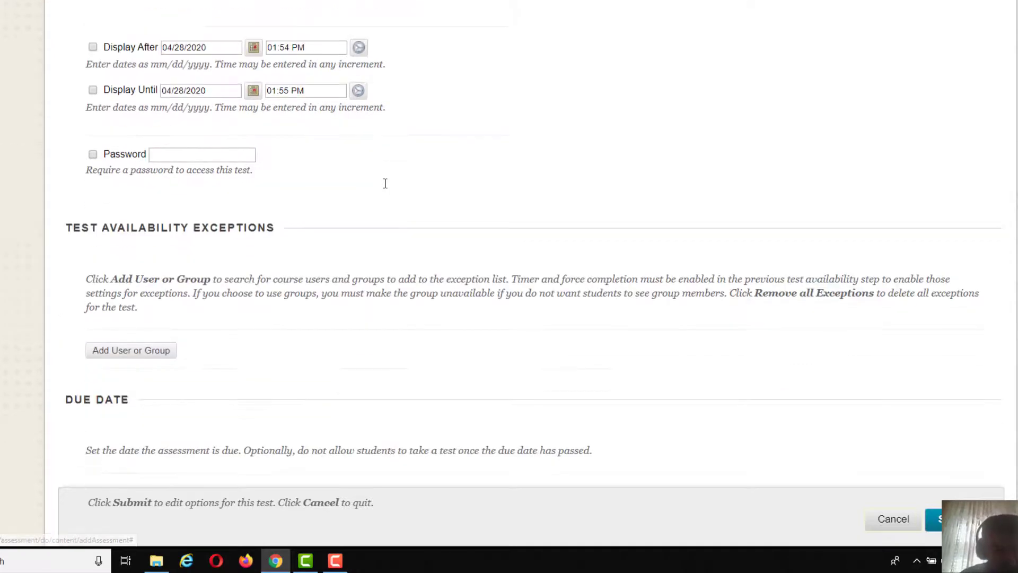
{"action": "left_click", "coordinate": [93, 154]}
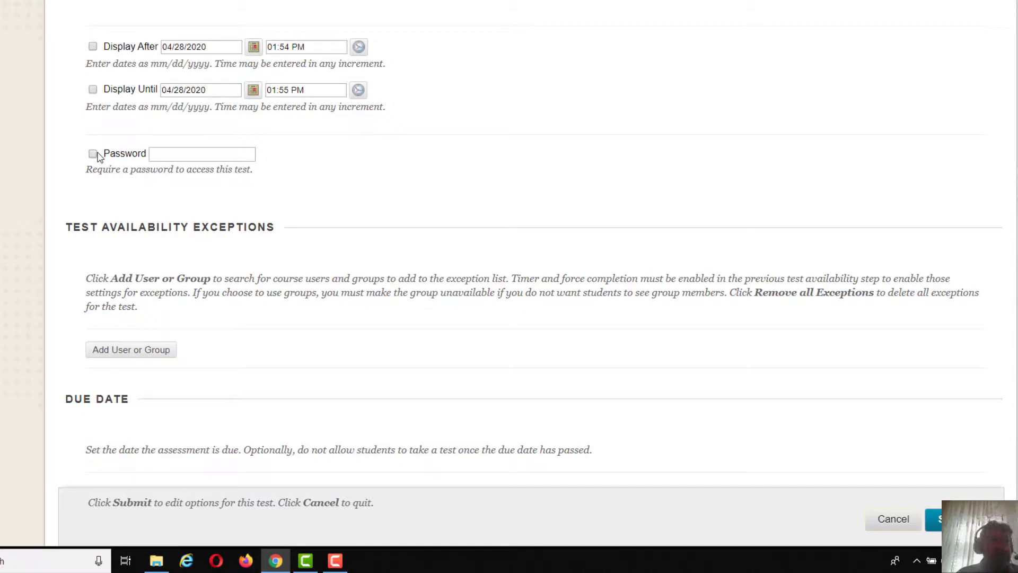
{"action": "scroll", "coordinate": [512, 295], "scroll_direction": "down", "scroll_amount": 2}
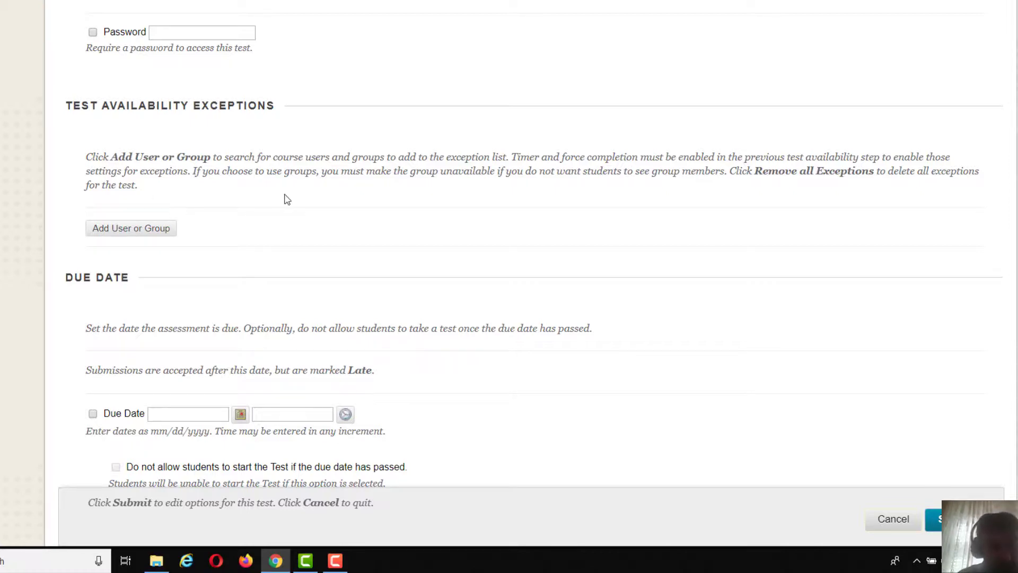
{"action": "scroll", "coordinate": [287, 199], "scroll_direction": "down", "scroll_amount": 3}
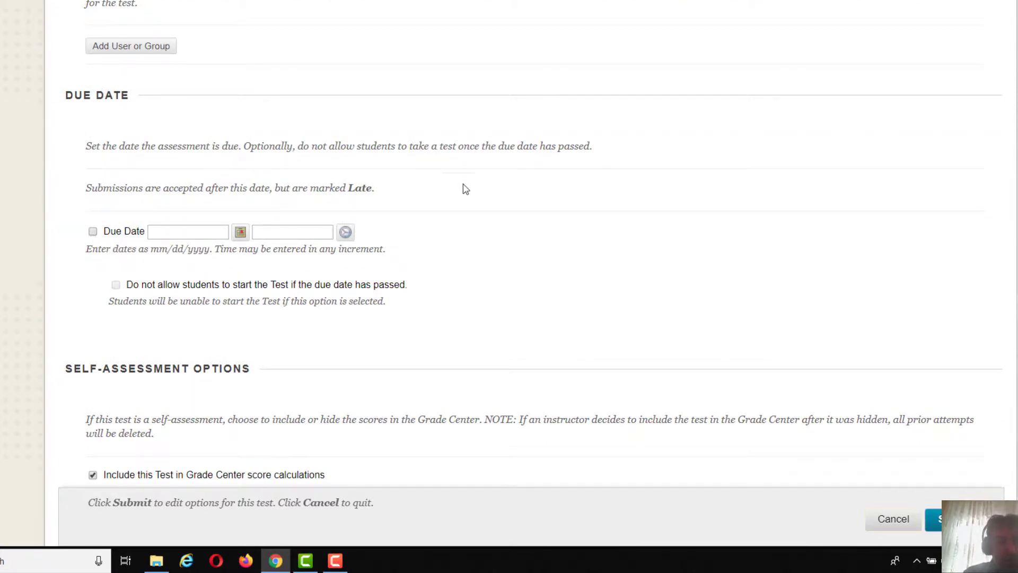
{"action": "left_click", "coordinate": [93, 231]}
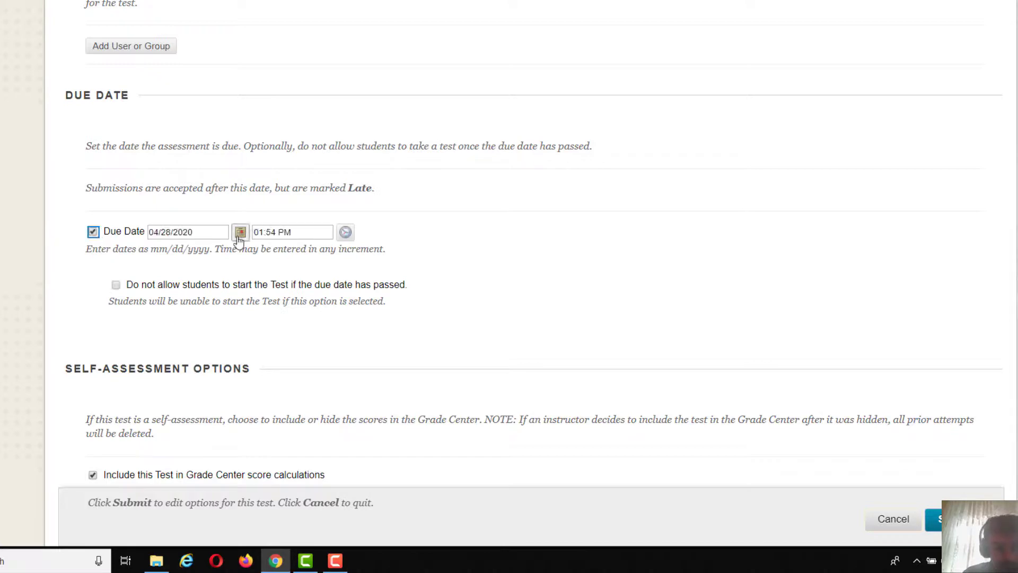
Set the first results and feedback rule to show test results to students After Attempts are graded.
{"action": "scroll", "coordinate": [488, 202], "scroll_direction": "down", "scroll_amount": 2}
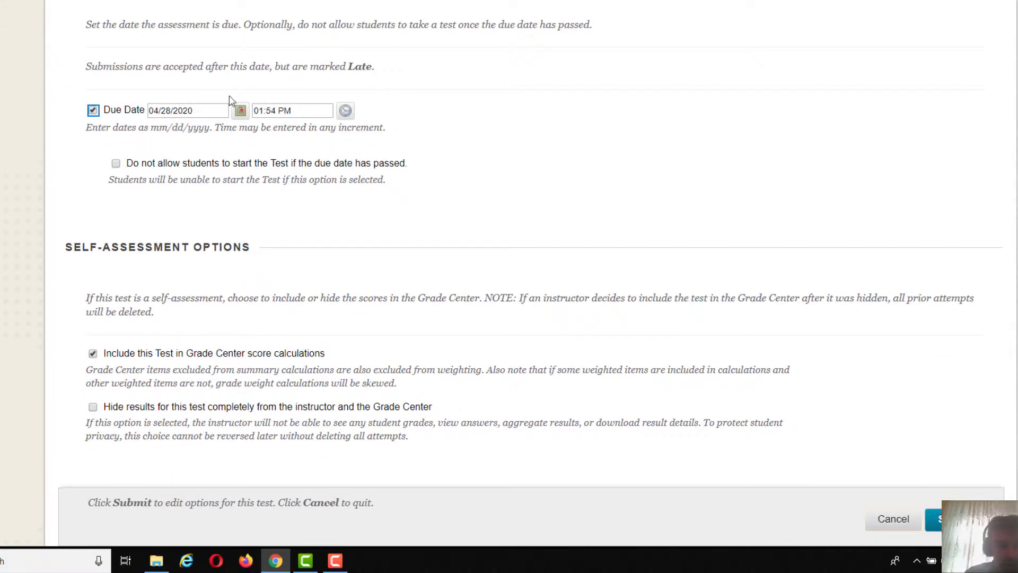
{"action": "scroll", "coordinate": [593, 214], "scroll_direction": "down", "scroll_amount": 4}
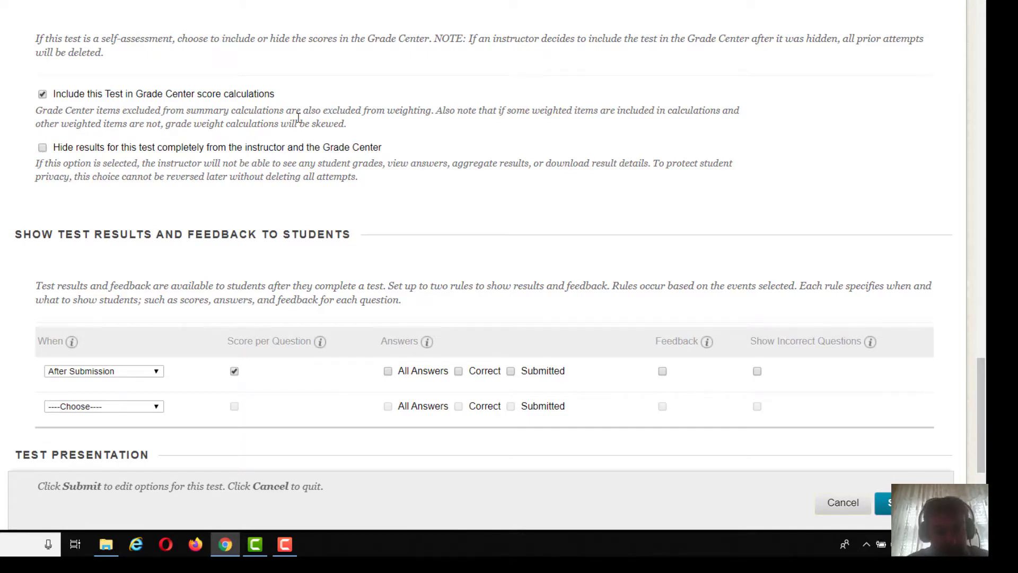
{"action": "scroll", "coordinate": [243, 68], "scroll_direction": "down", "scroll_amount": 3}
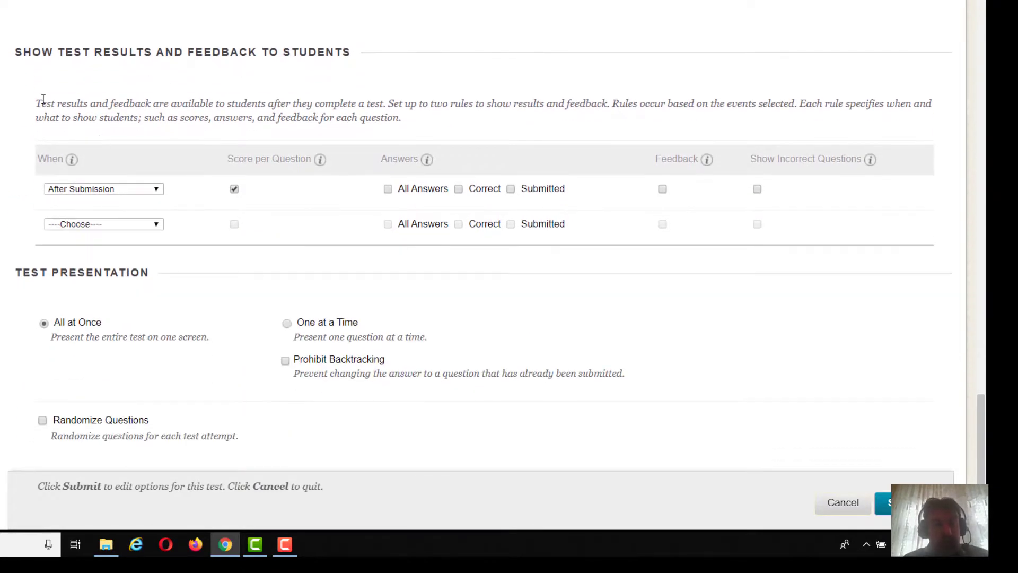
{"action": "left_click", "coordinate": [157, 190]}
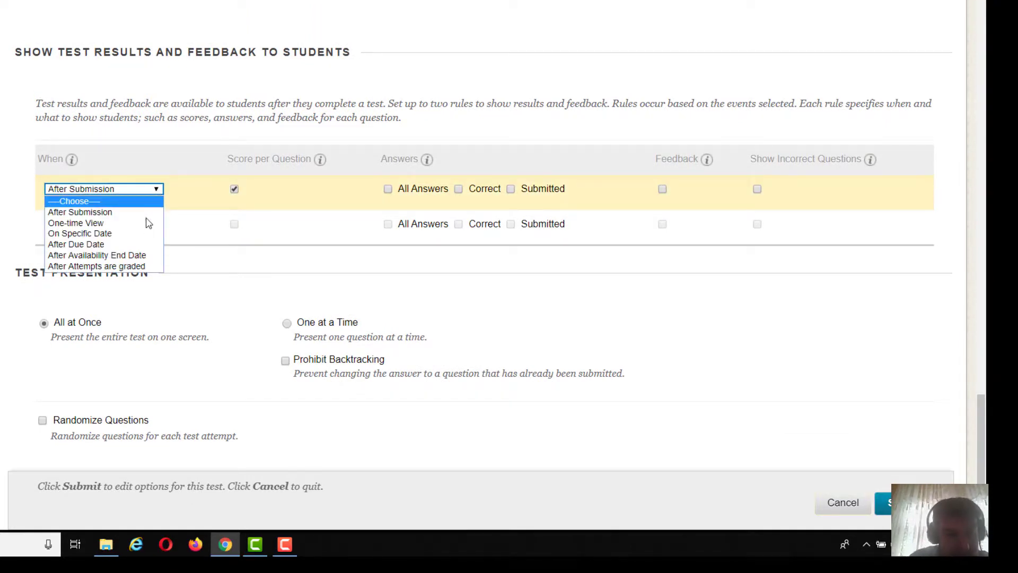
{"action": "left_click", "coordinate": [130, 266]}
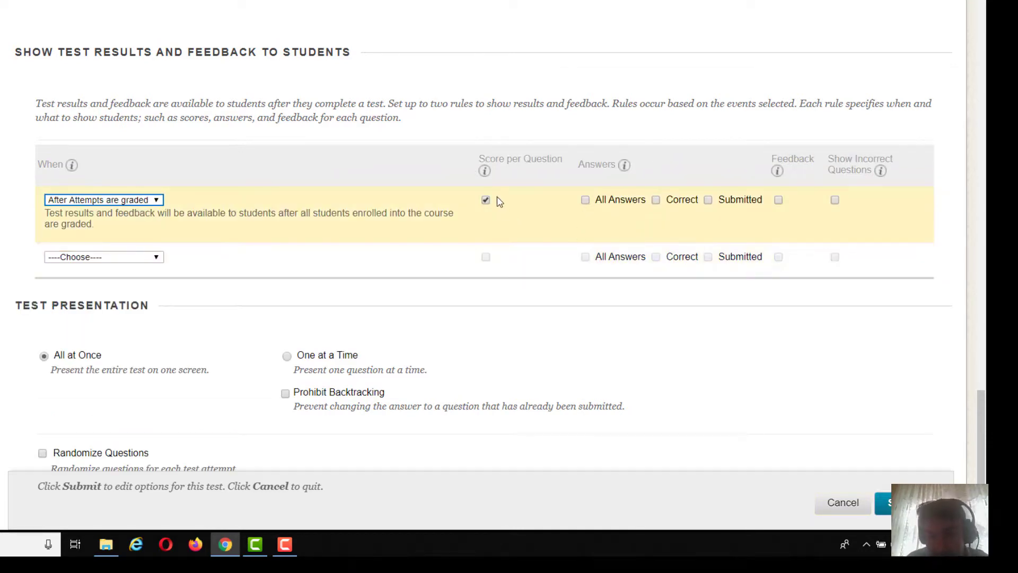
{"action": "mouse_move", "coordinate": [508, 161]}
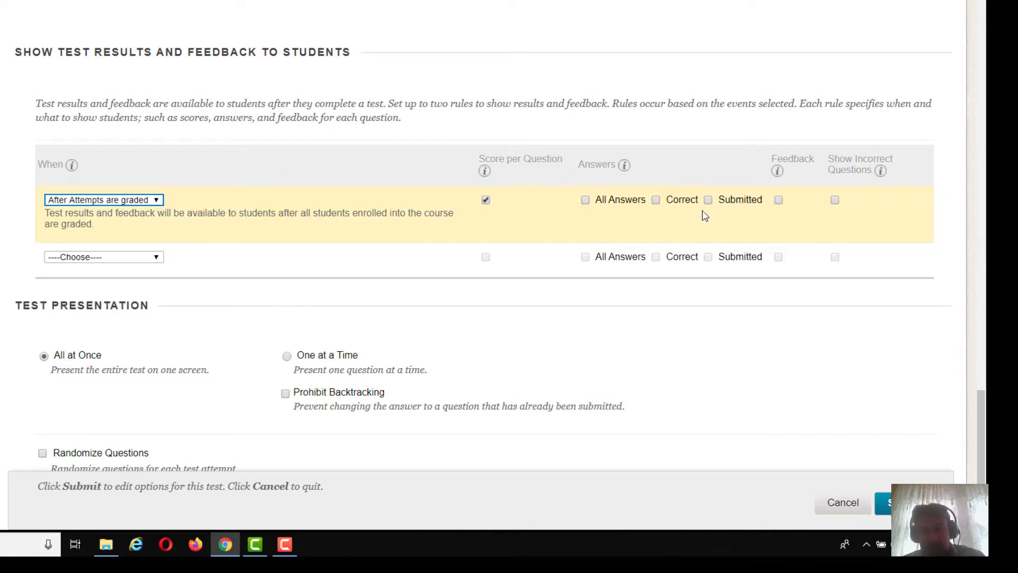
Set the test presentation to One at a Time with Randomize Questions and Prohibit Backtracking enabled.
{"action": "scroll", "coordinate": [704, 216], "scroll_direction": "down", "scroll_amount": 2}
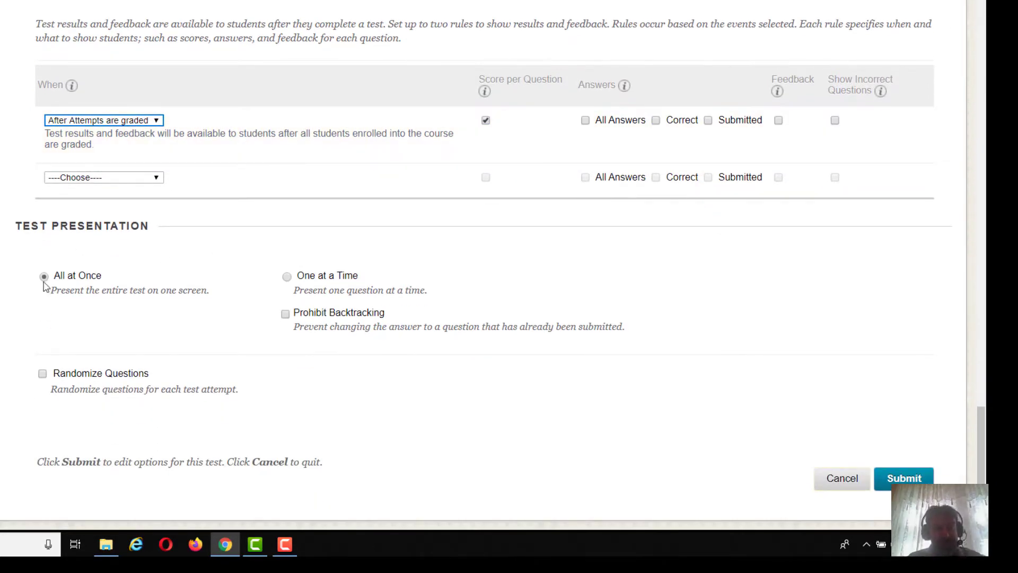
{"action": "left_click", "coordinate": [286, 276]}
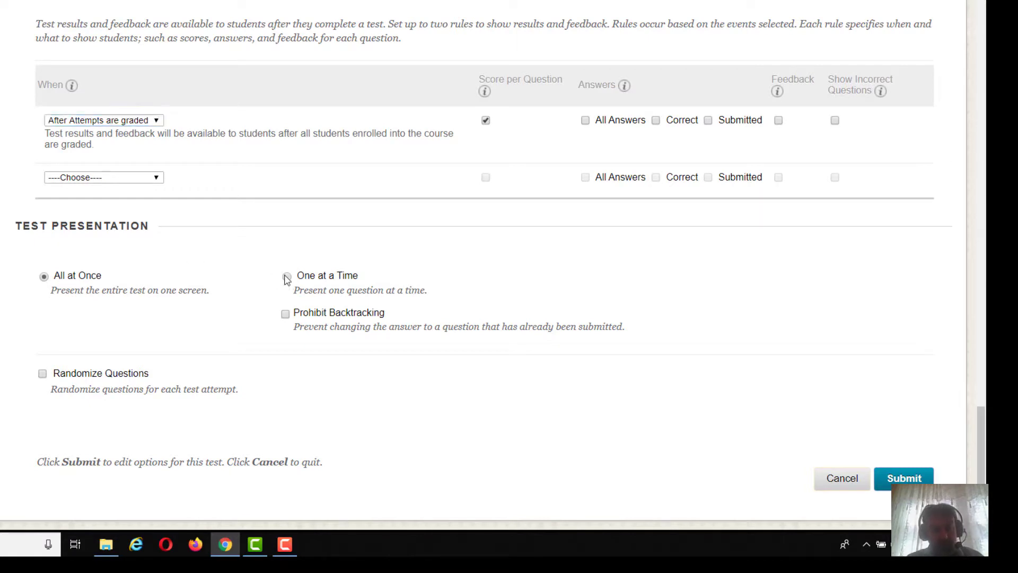
{"action": "left_click", "coordinate": [43, 375]}
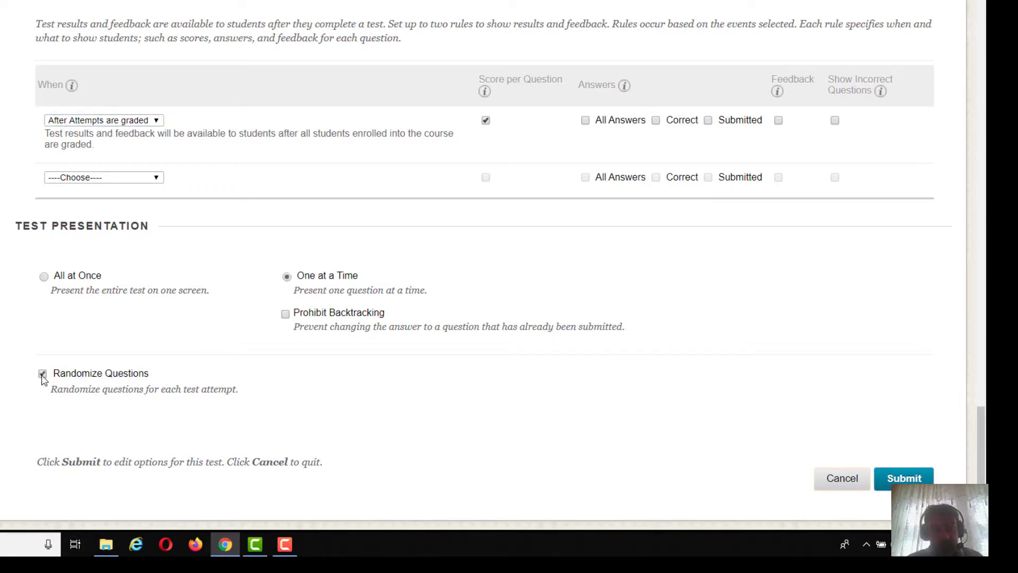
{"action": "left_click", "coordinate": [286, 315]}
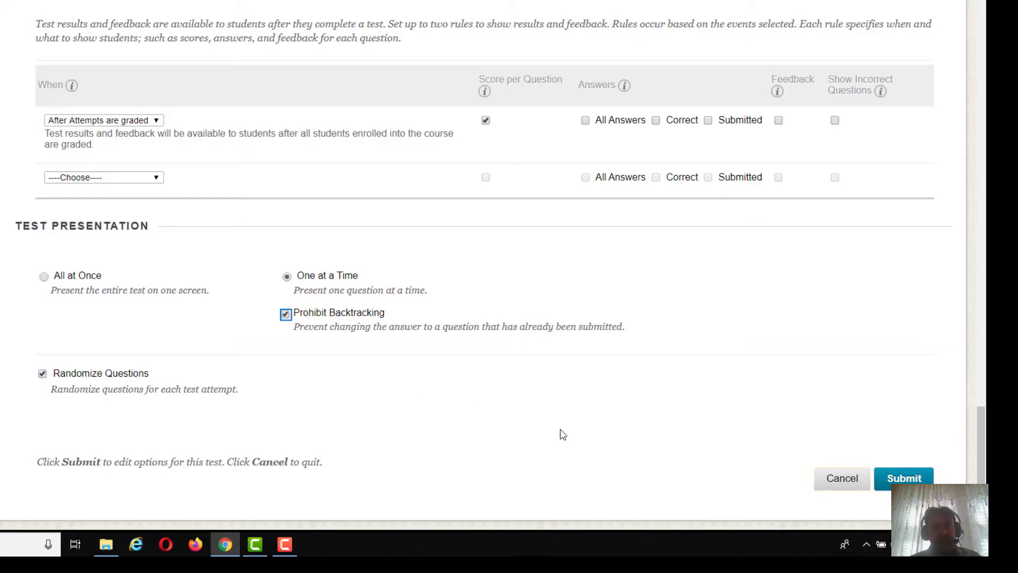
Submit the completed test options for the deployed test.
{"action": "scroll", "coordinate": [783, 274], "scroll_direction": "up", "scroll_amount": 5}
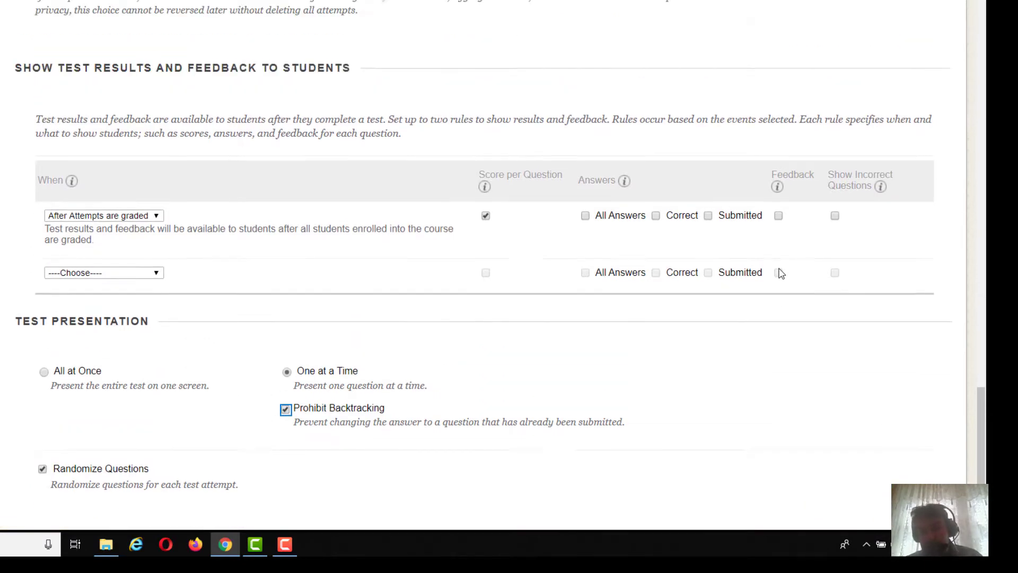
{"action": "scroll", "coordinate": [782, 275], "scroll_direction": "down", "scroll_amount": 5}
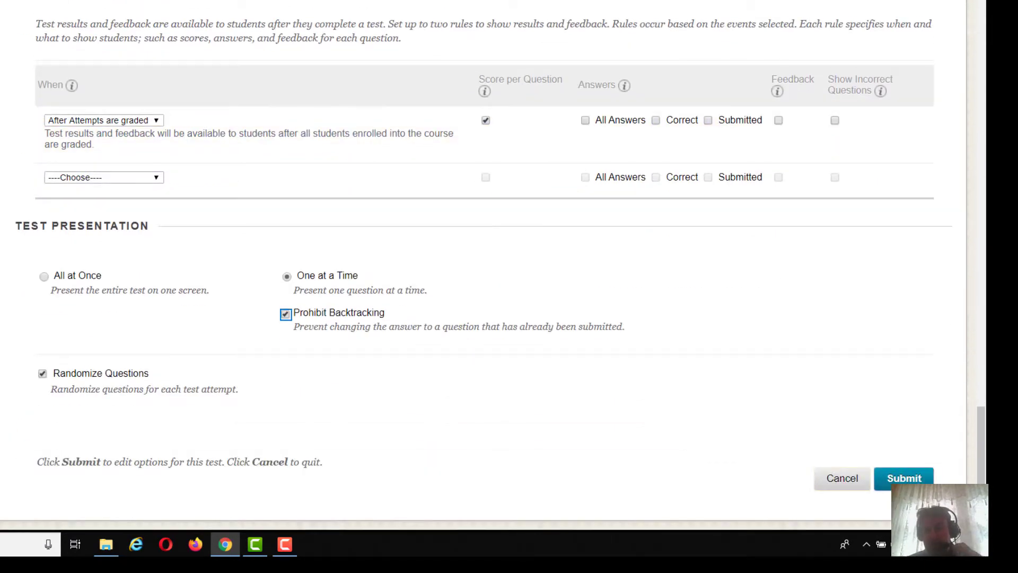
{"action": "left_click", "coordinate": [896, 479]}
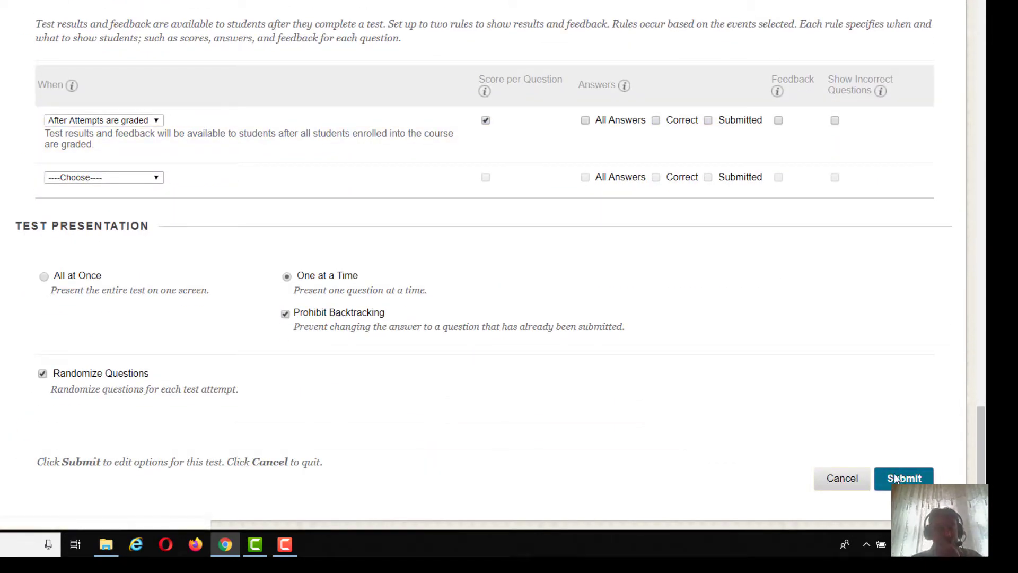